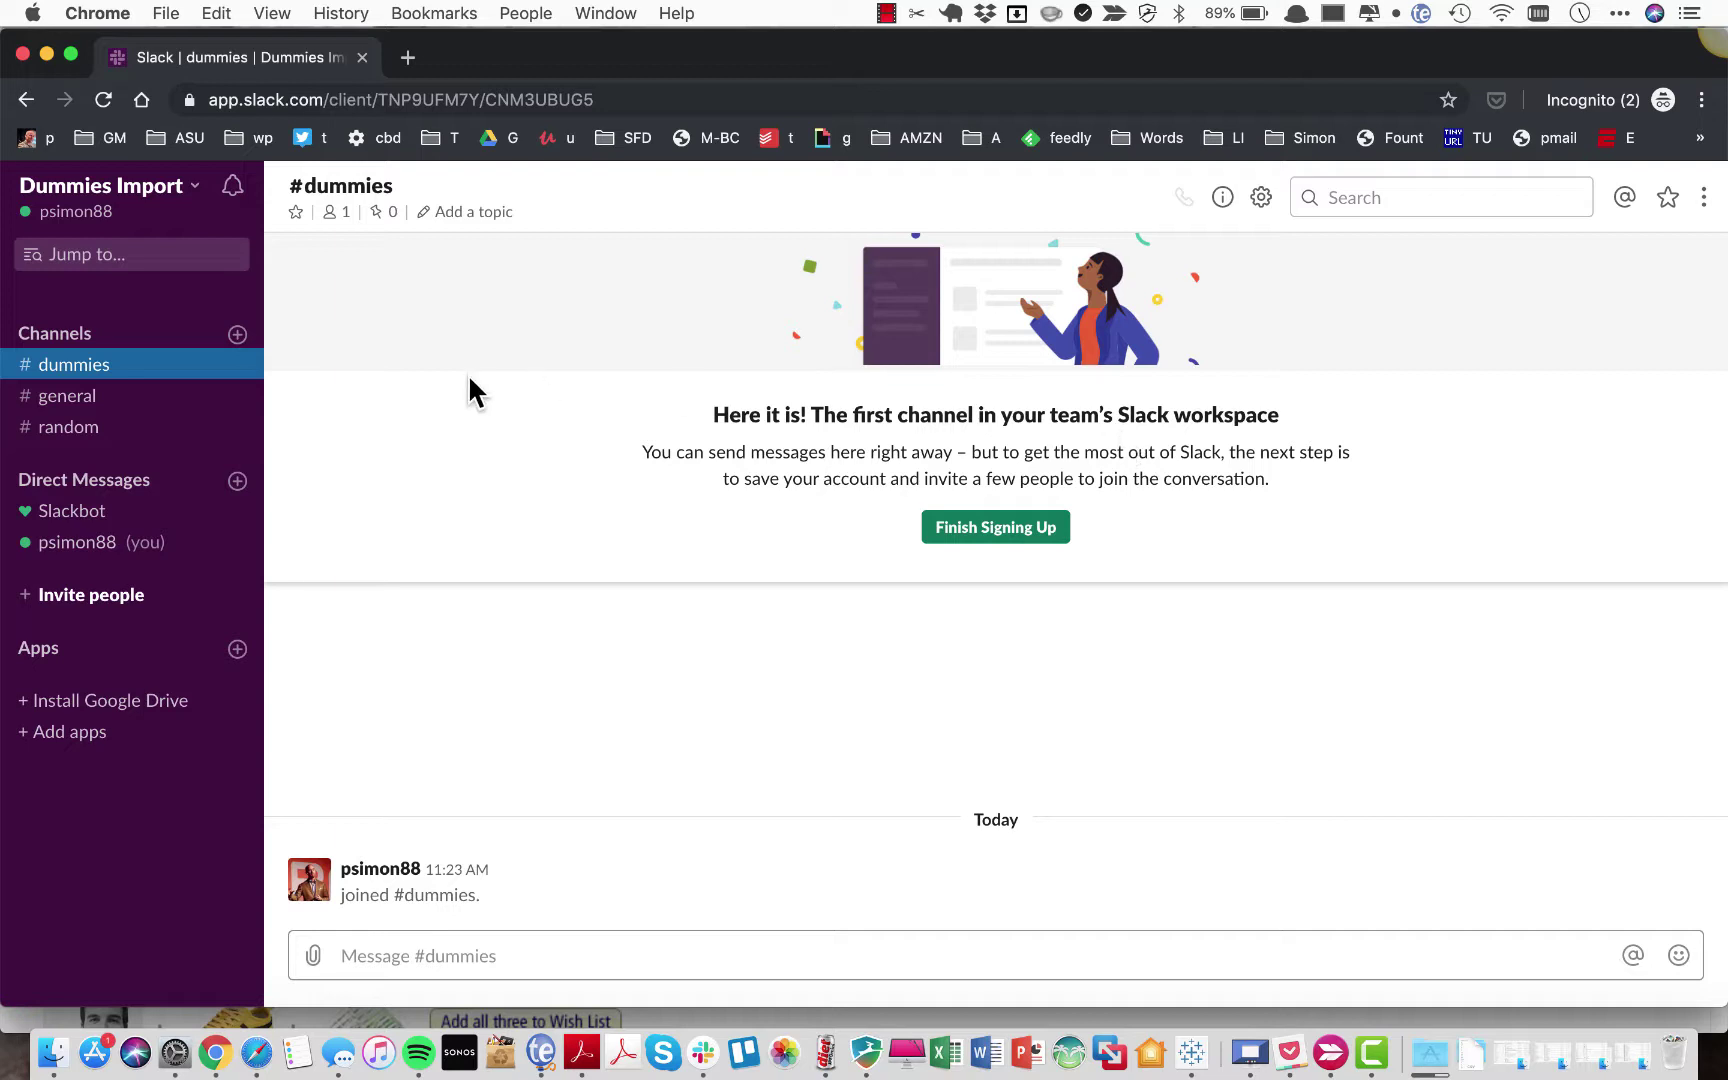
Go from the workspace menu to Workspace settings and open the Import/Export Data page.
click(198, 186)
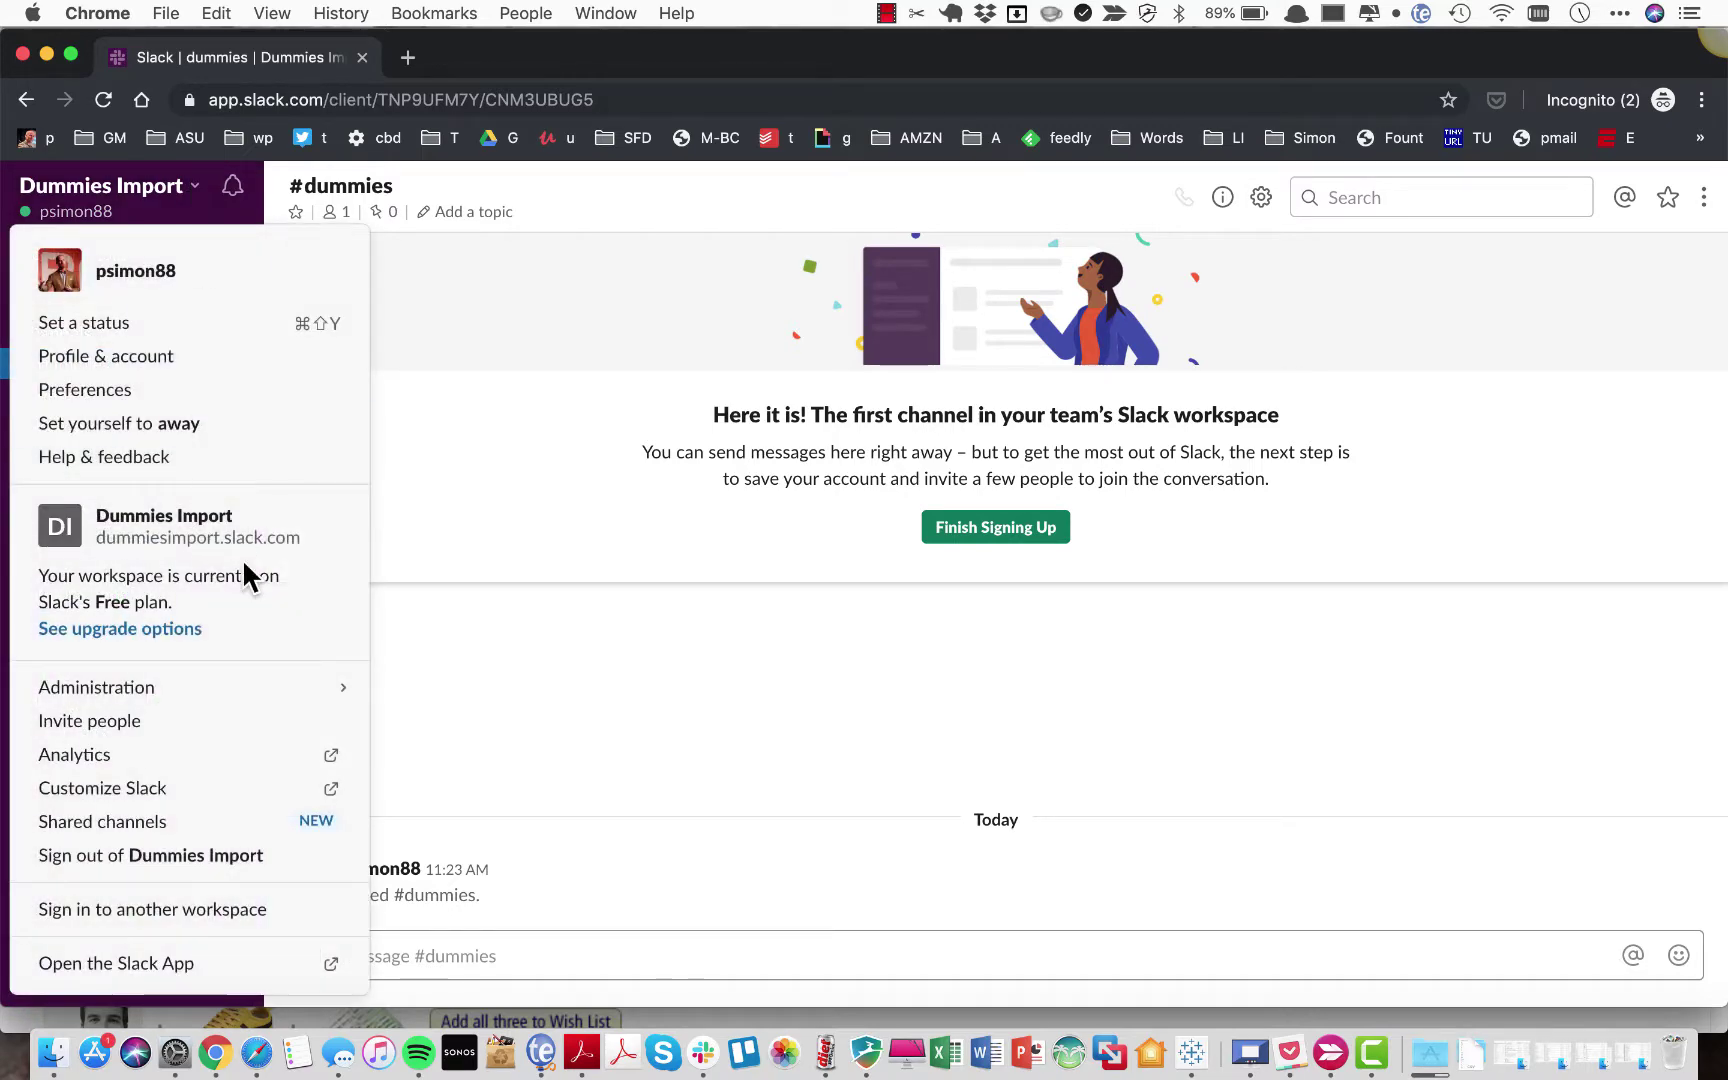
mouse_move(264, 706)
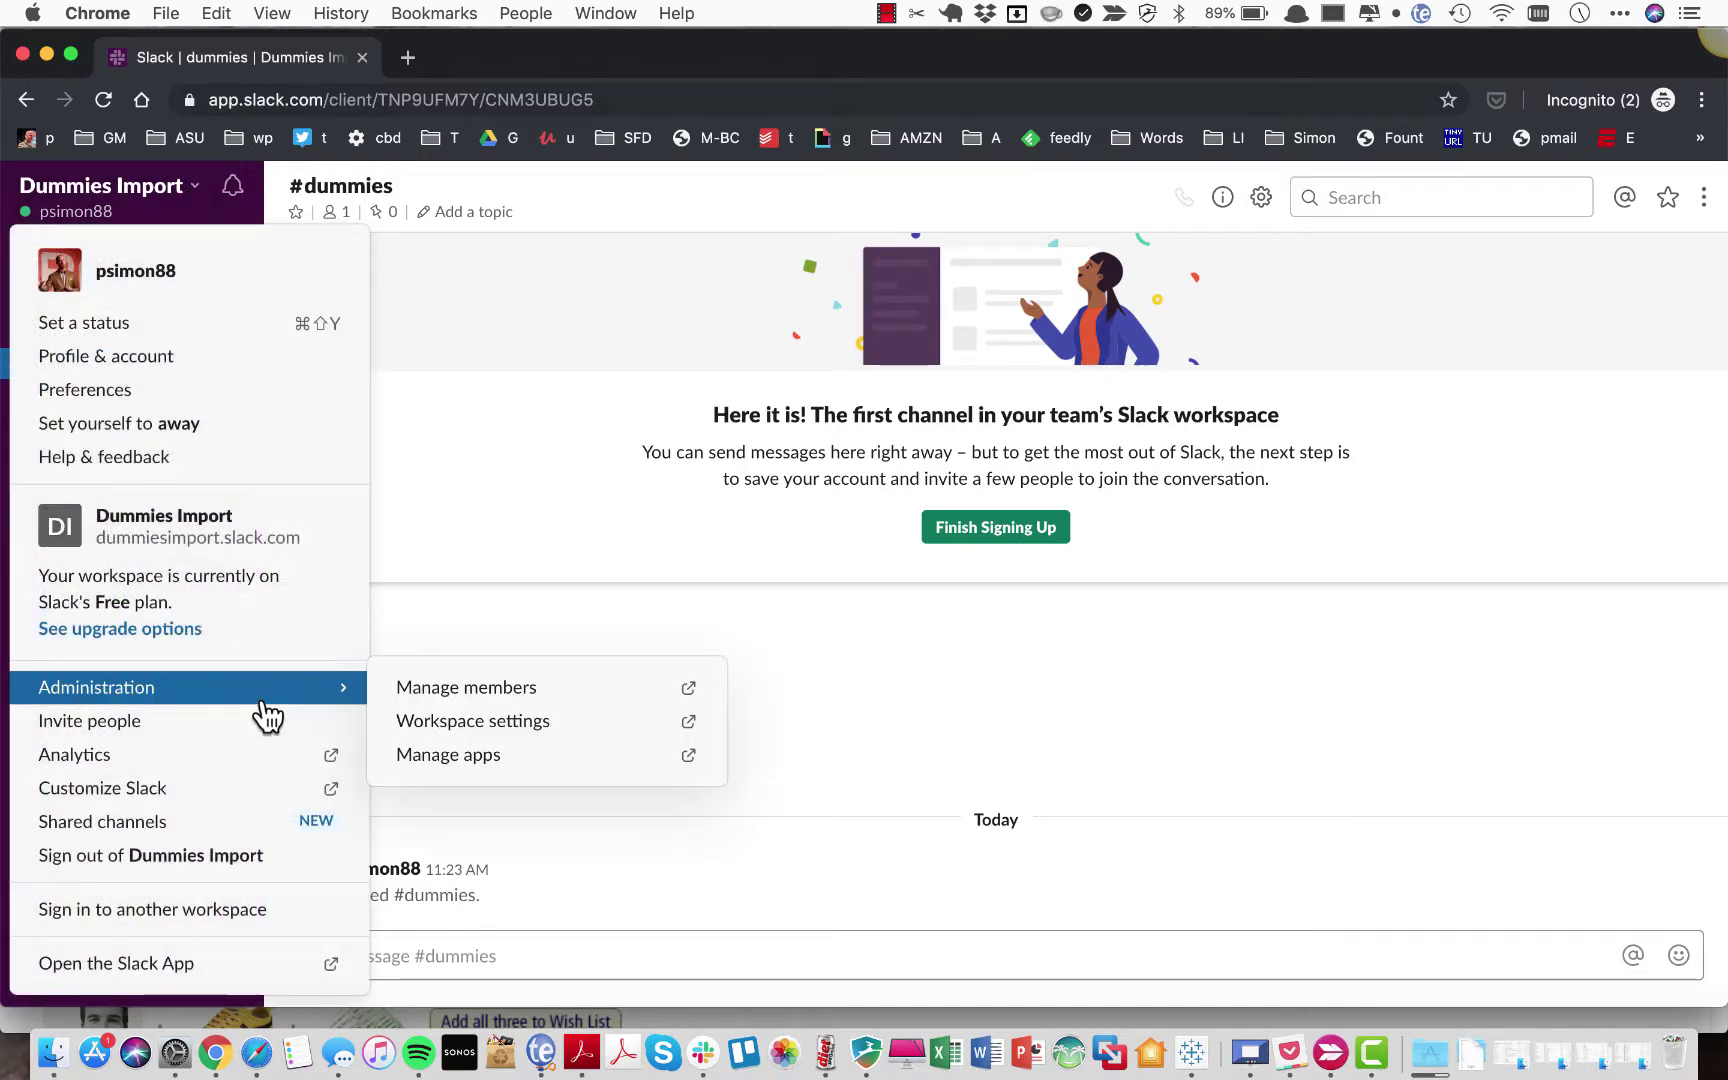
click(501, 727)
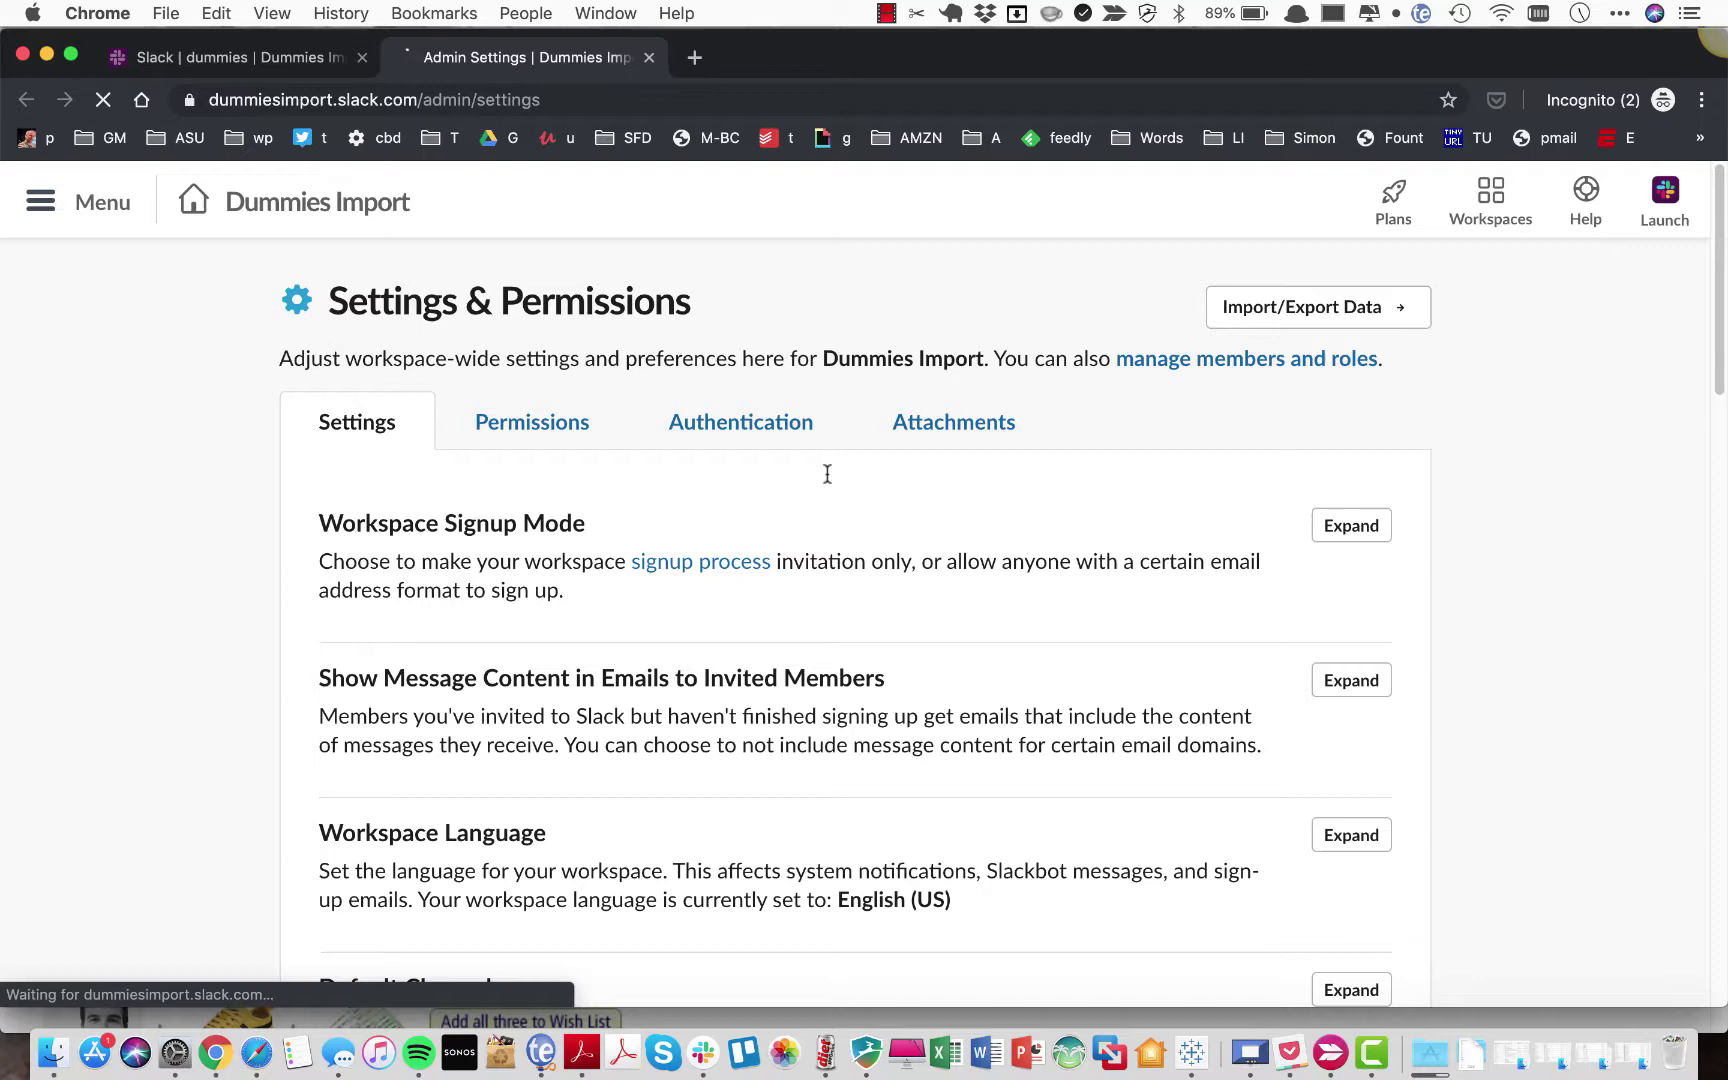
click(1340, 322)
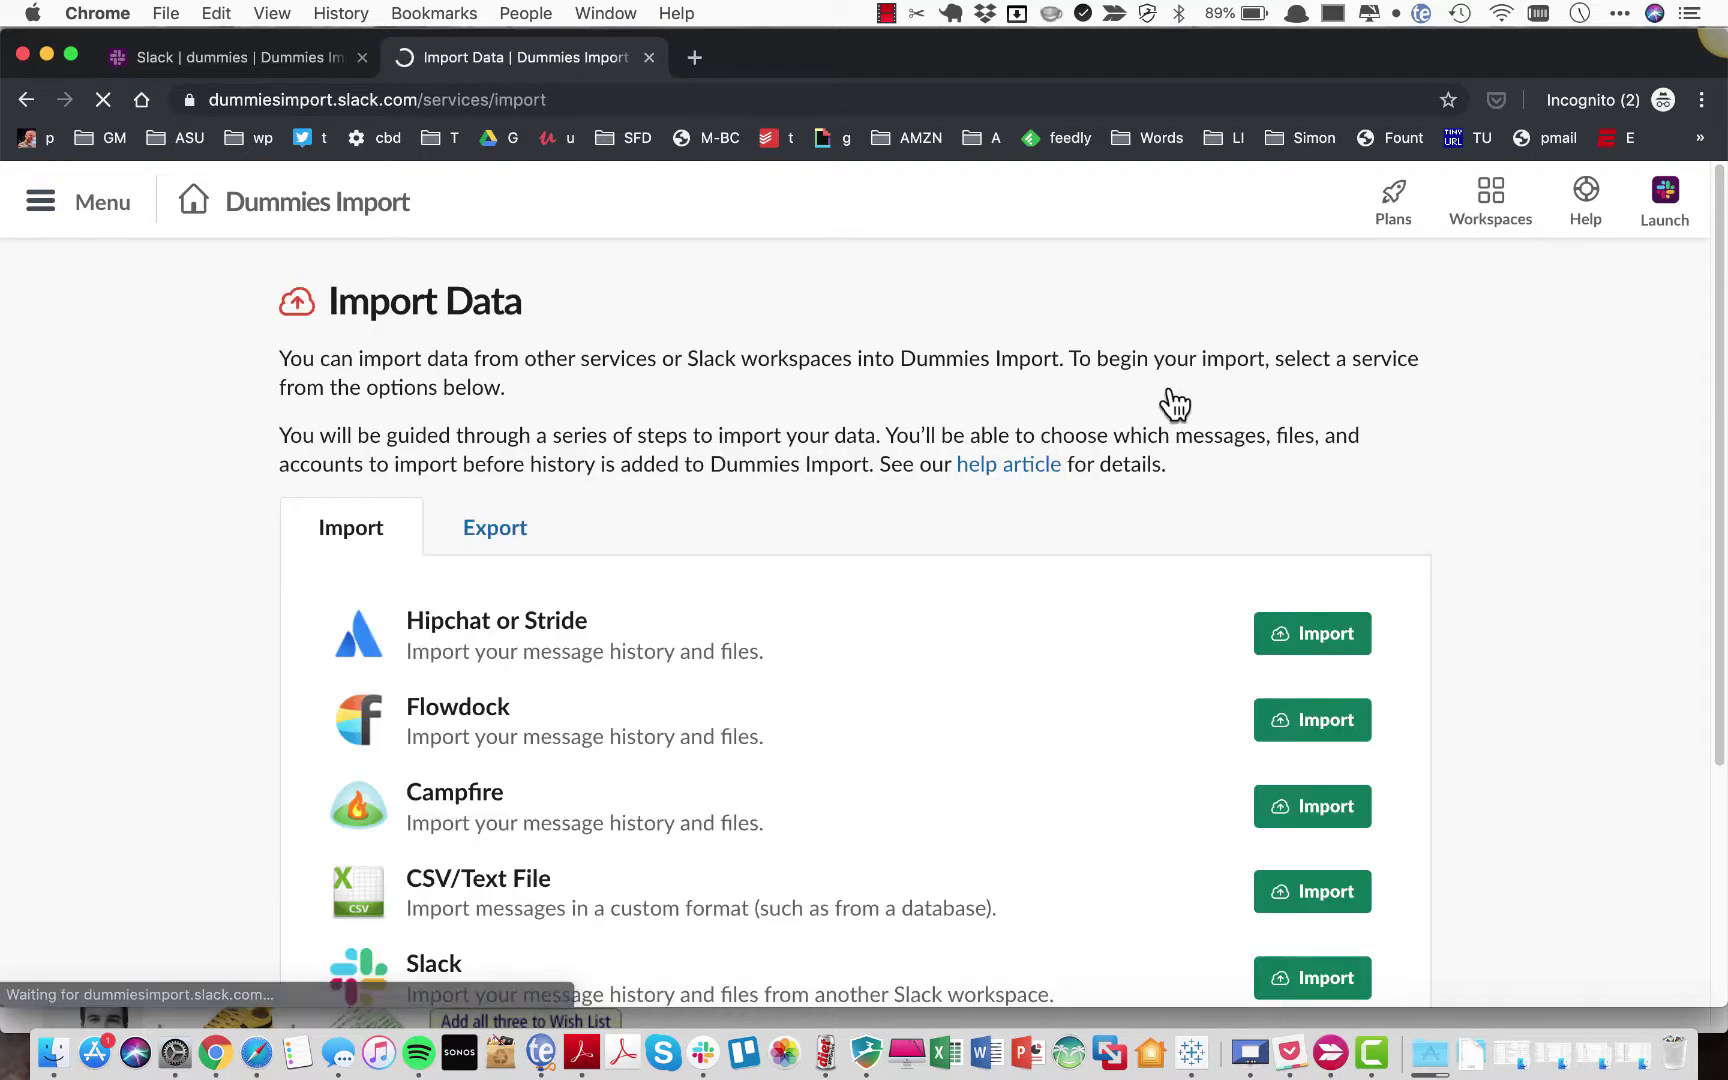
scroll(921, 505, down, 2)
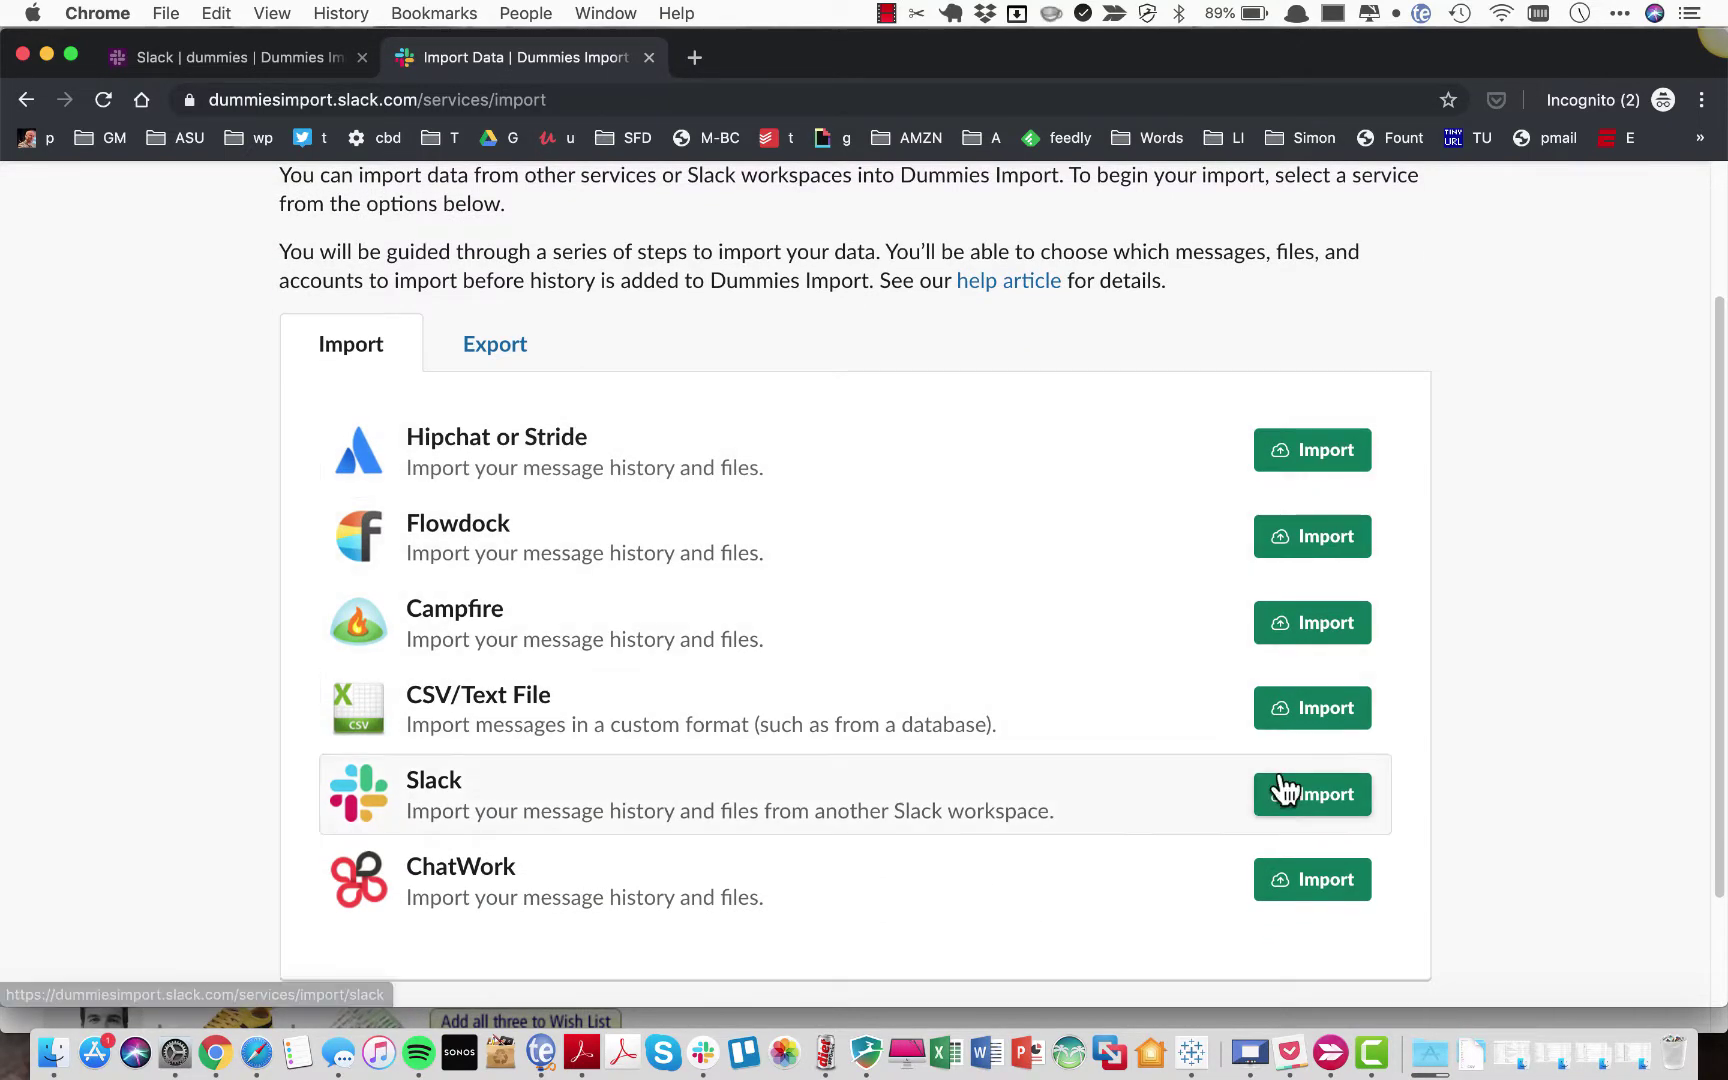
Start an import from Slack, read through the Review Guide help article, then close it.
click(1295, 800)
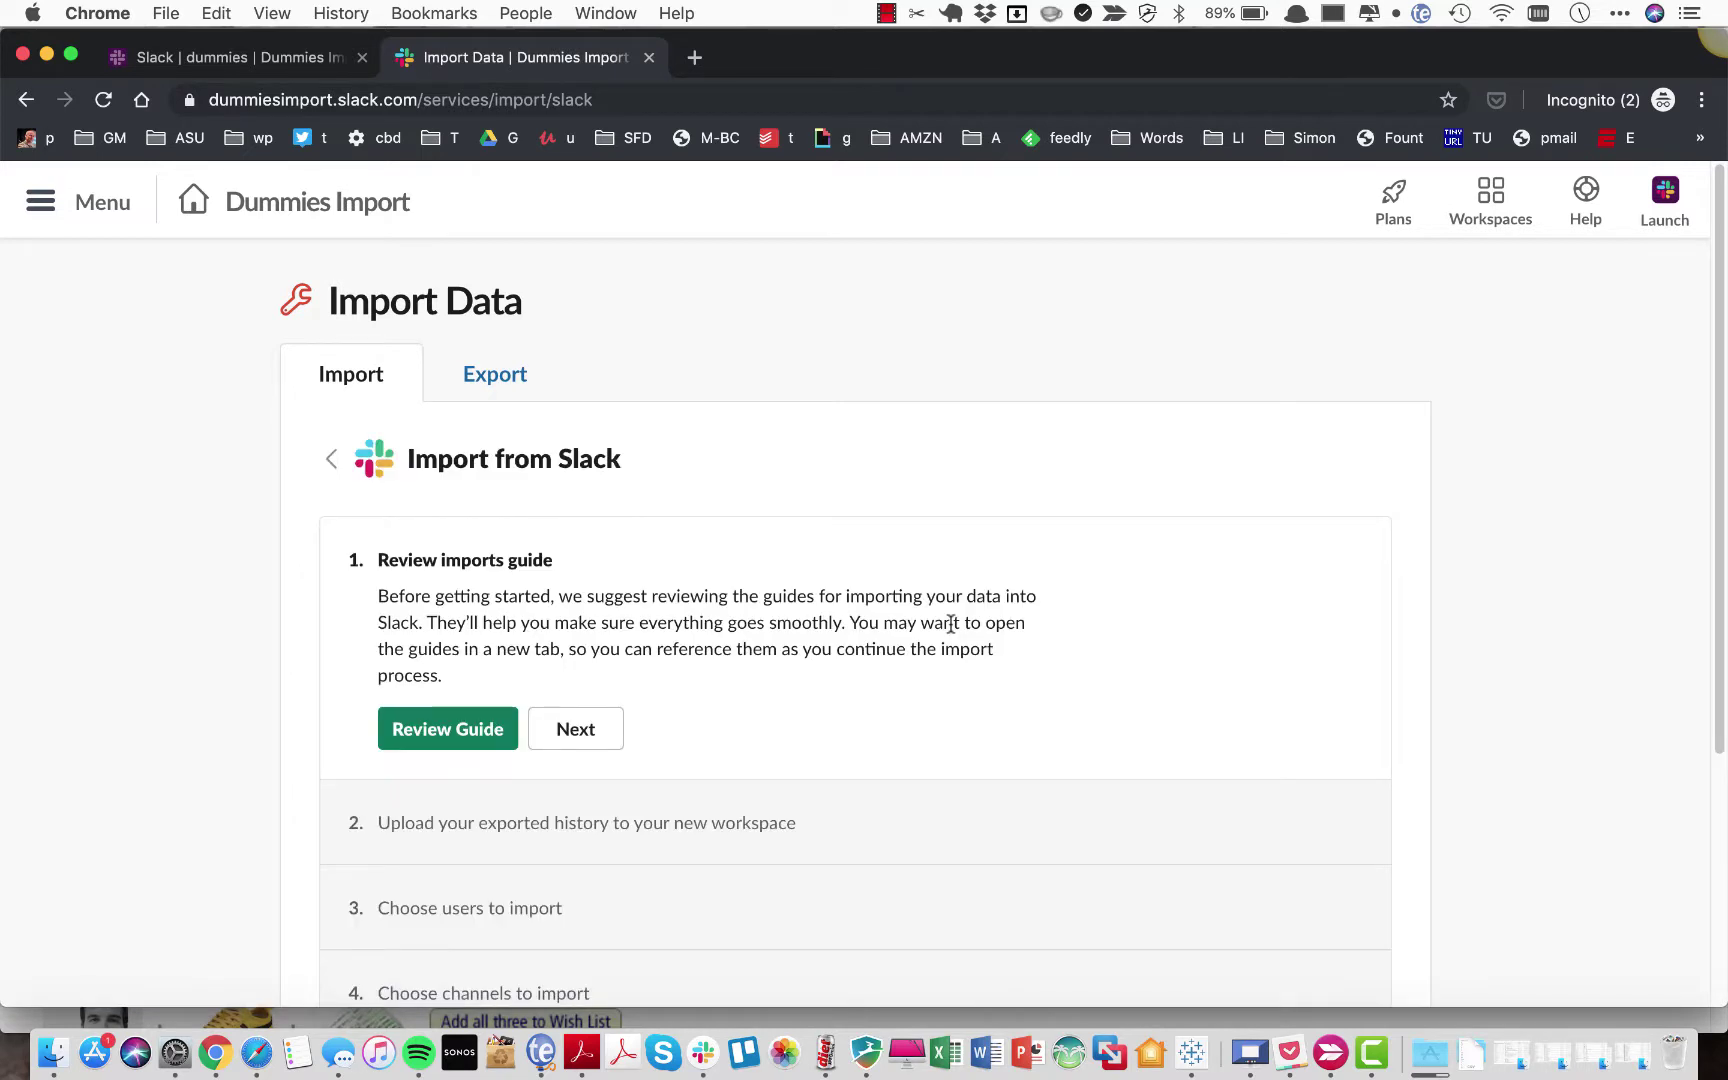
scroll(826, 811, down, 3)
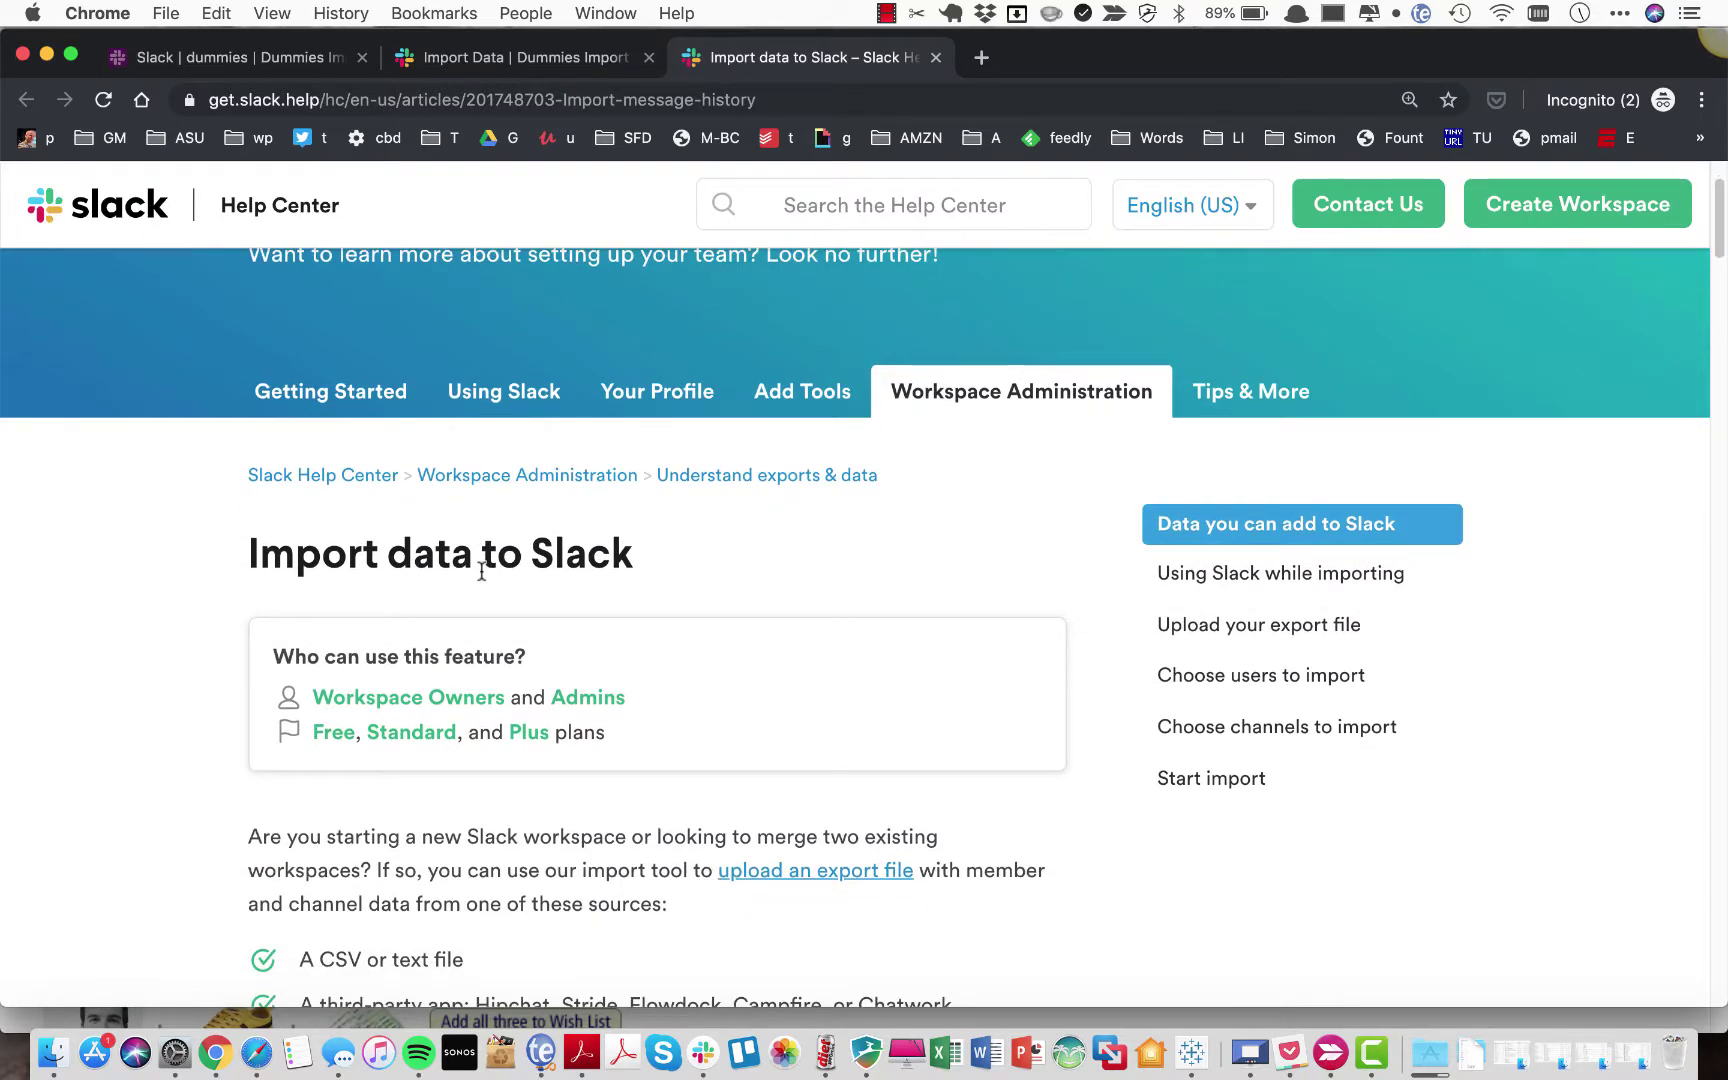
scroll(483, 585, down, 3)
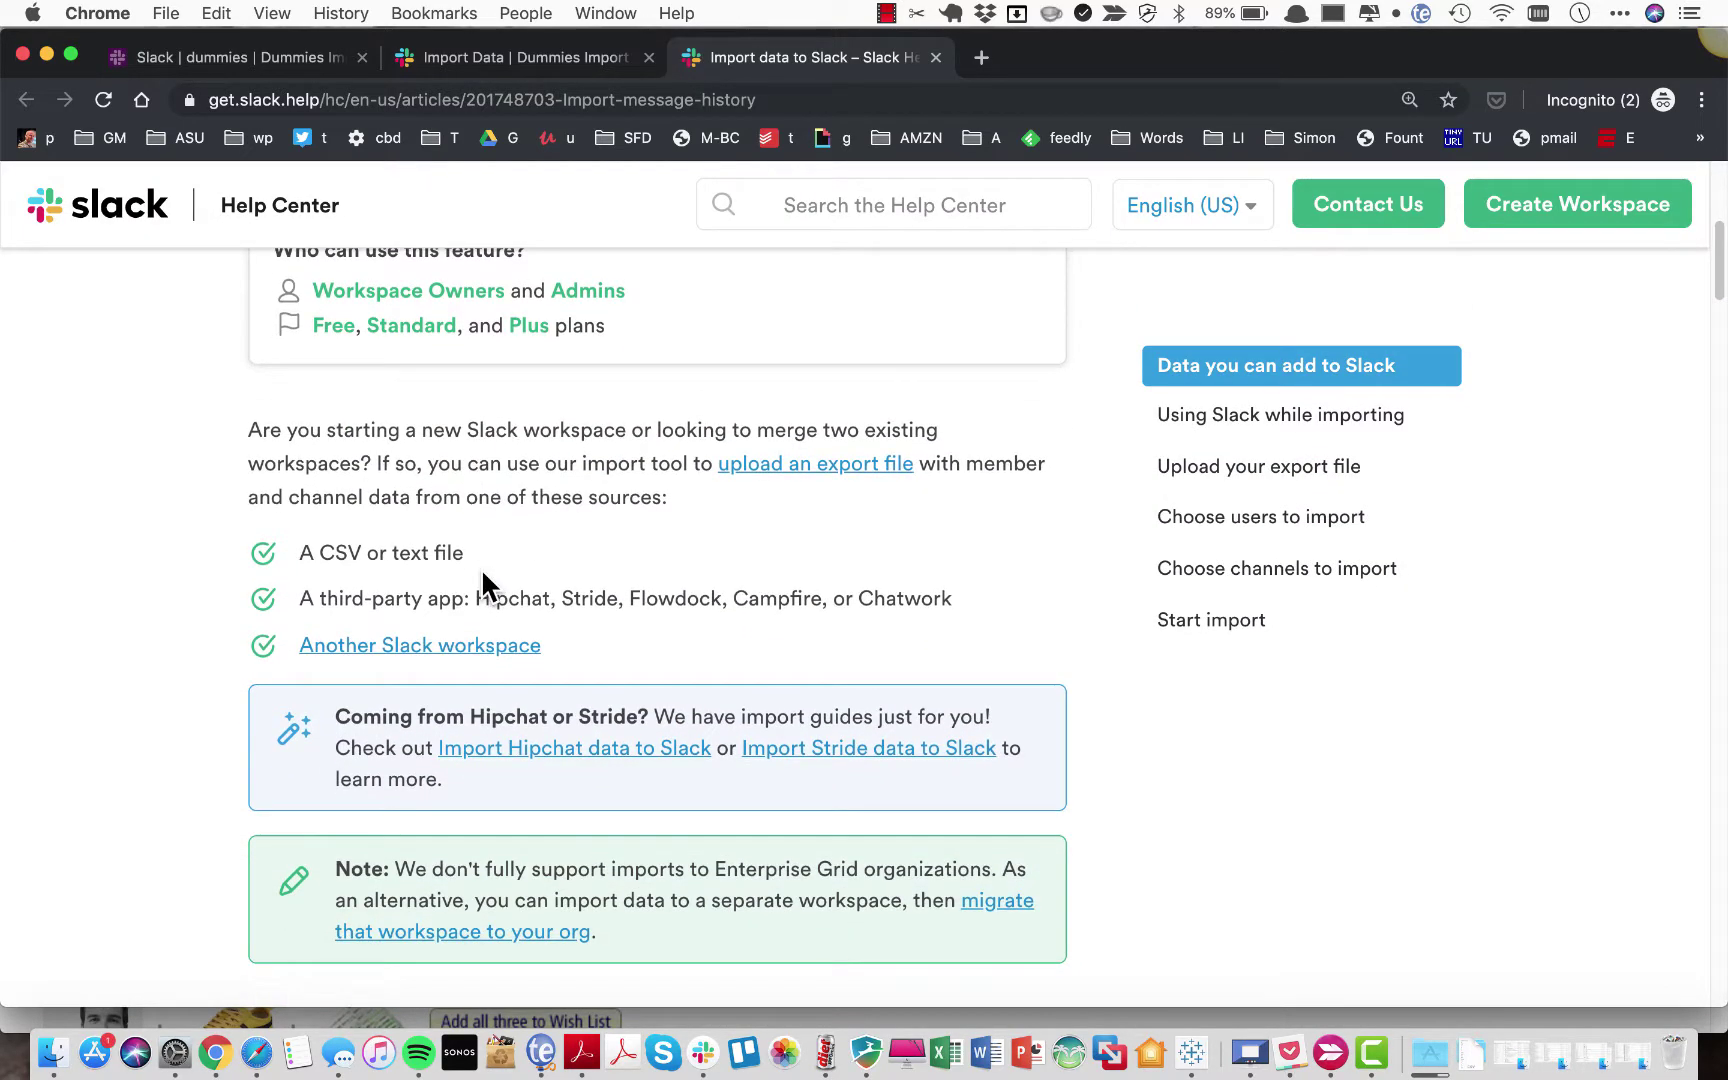
scroll(483, 582, down, 5)
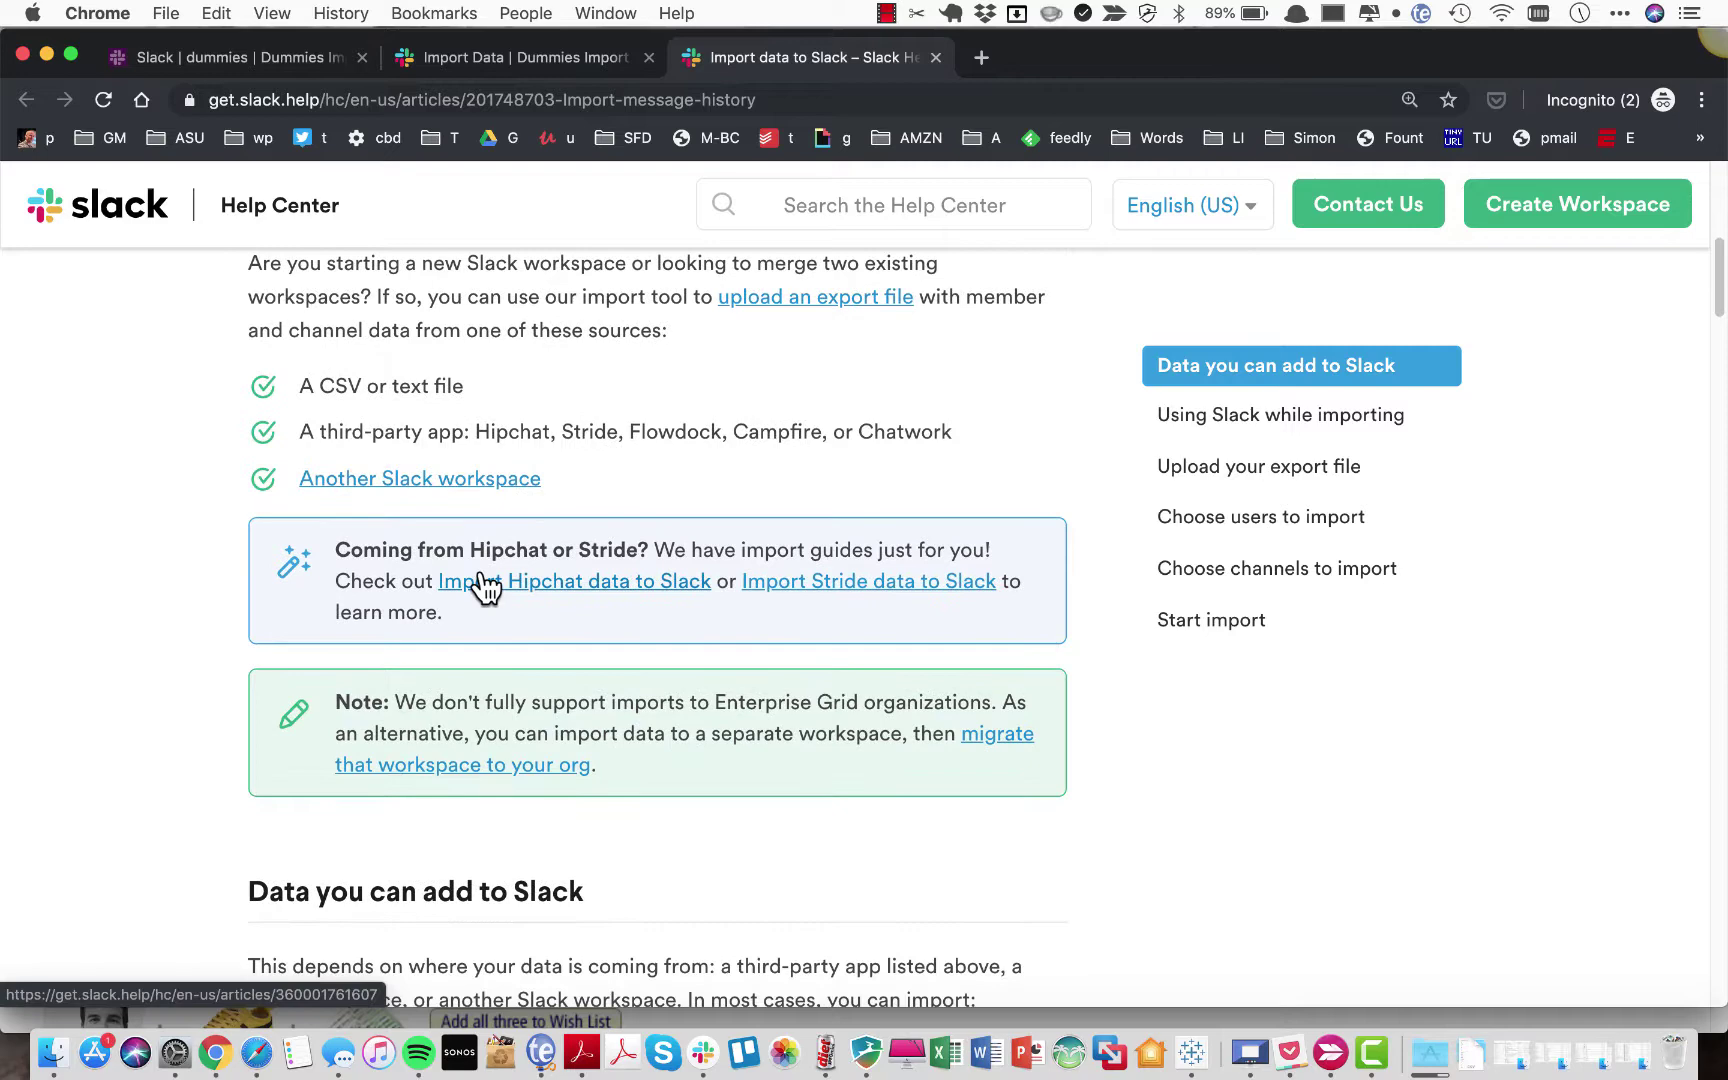
scroll(483, 585, down, 4)
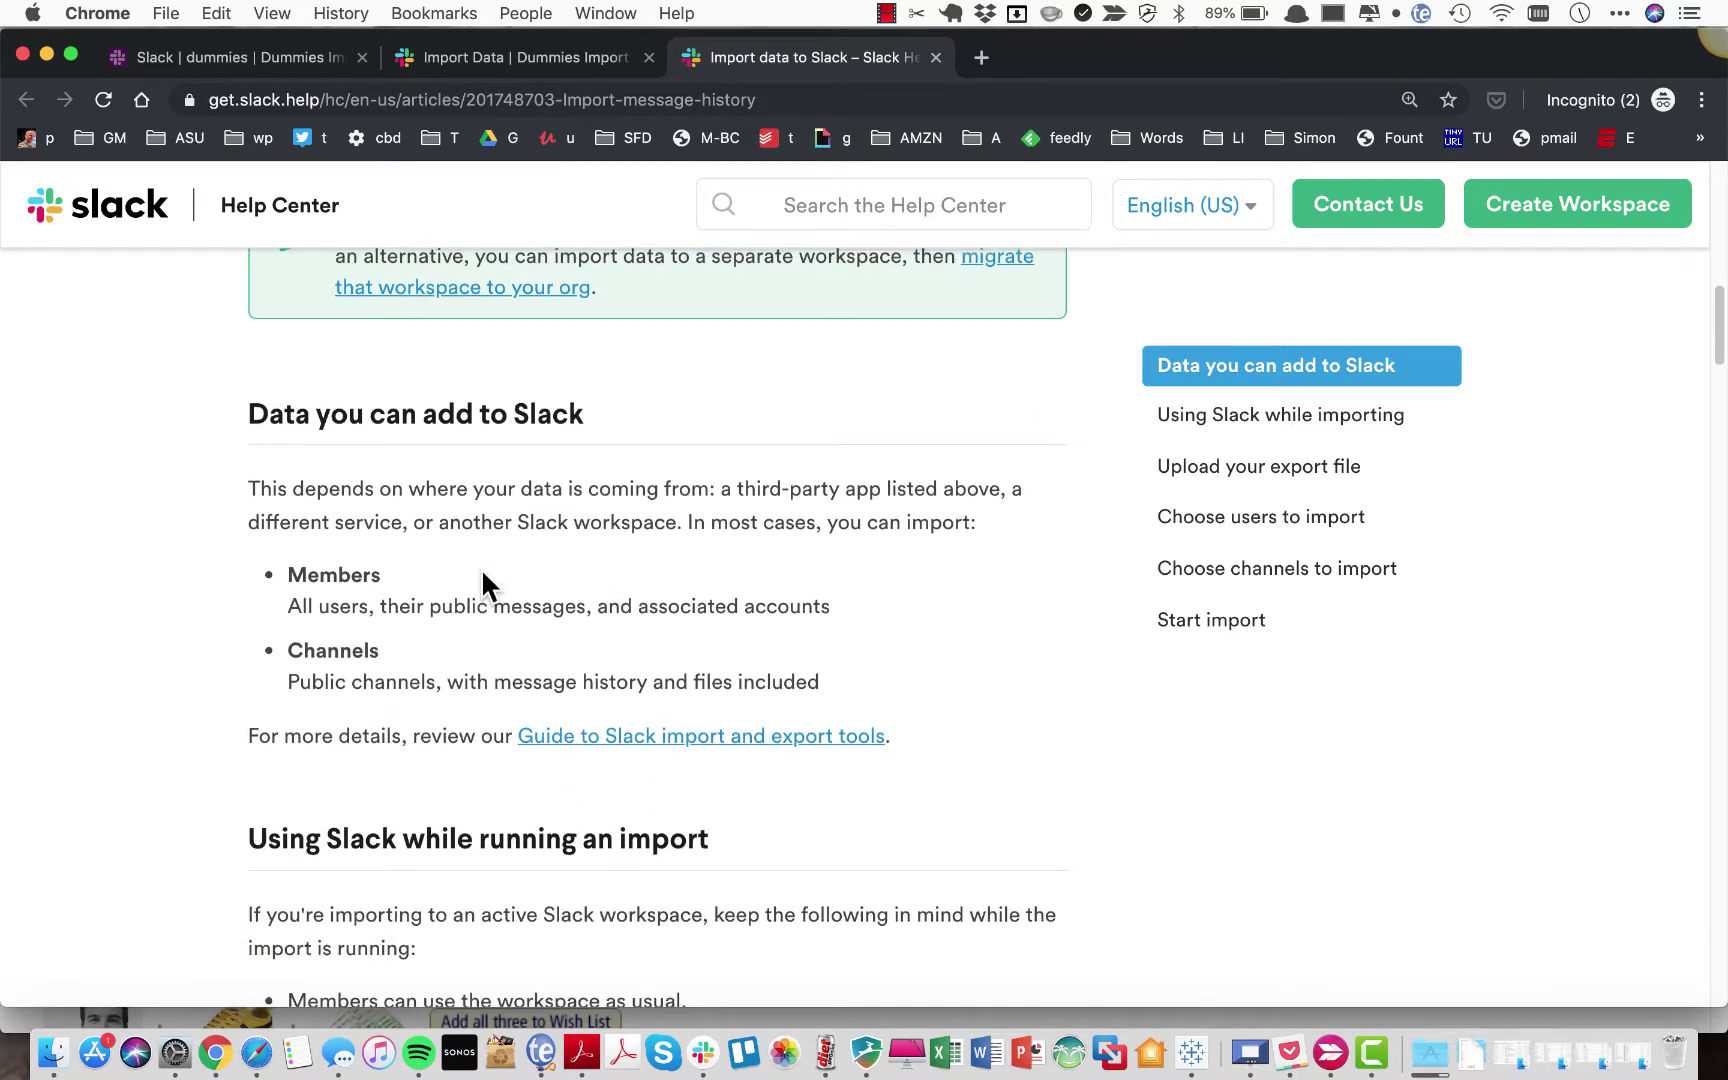
key(super+w)
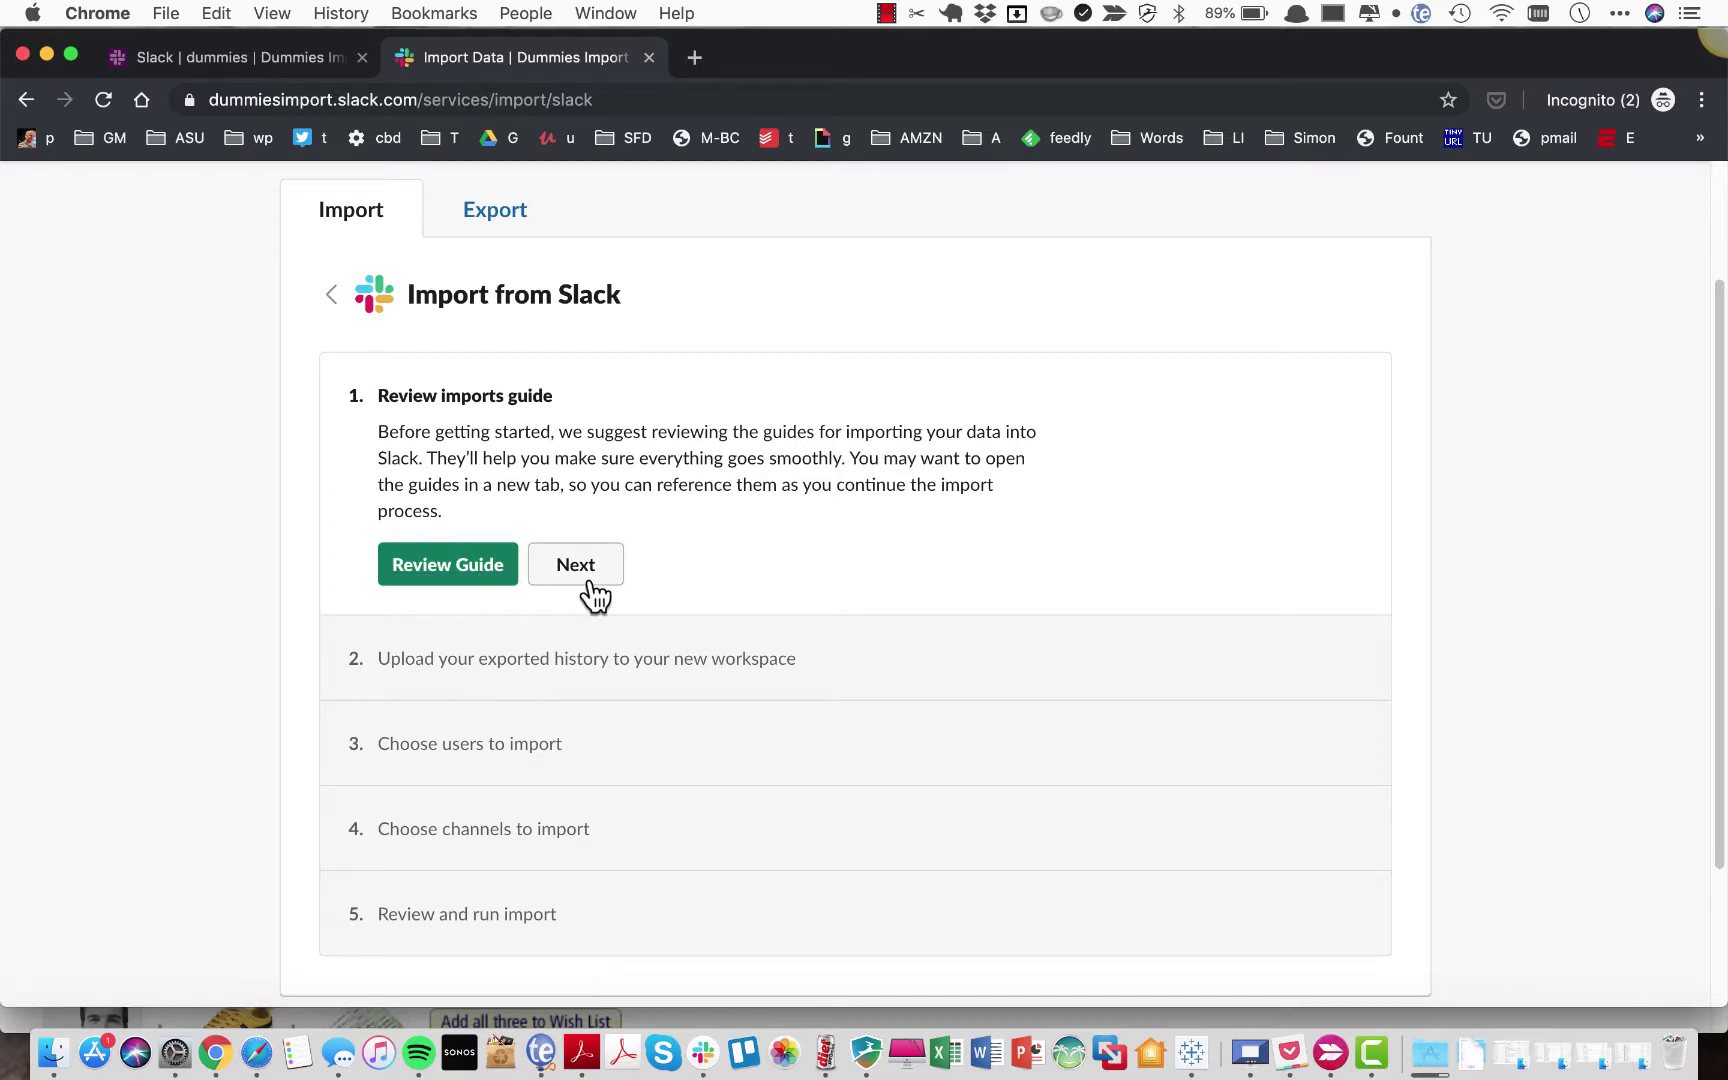
Upload 'Slack For Dummies Slack export Sep 3 2019 - Sep 21 2019.zip' directly and proceed to user selection.
click(594, 590)
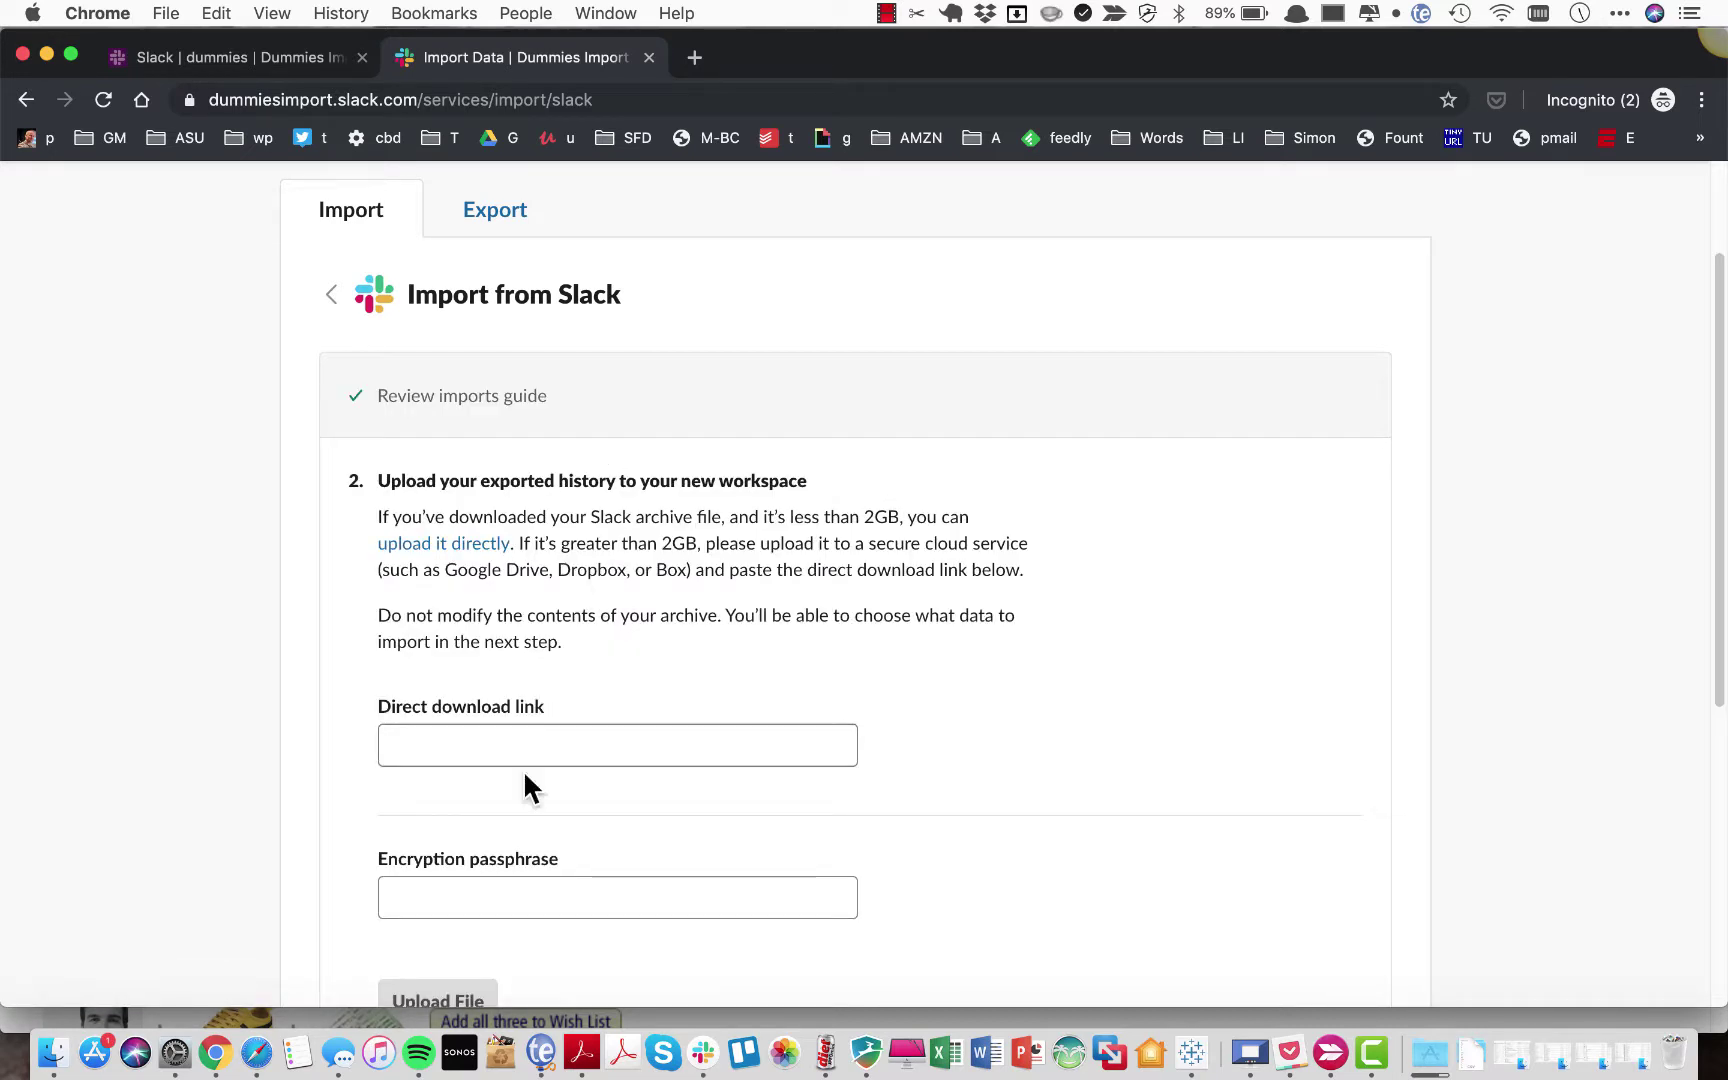
scroll(524, 787, down, 1)
click(466, 506)
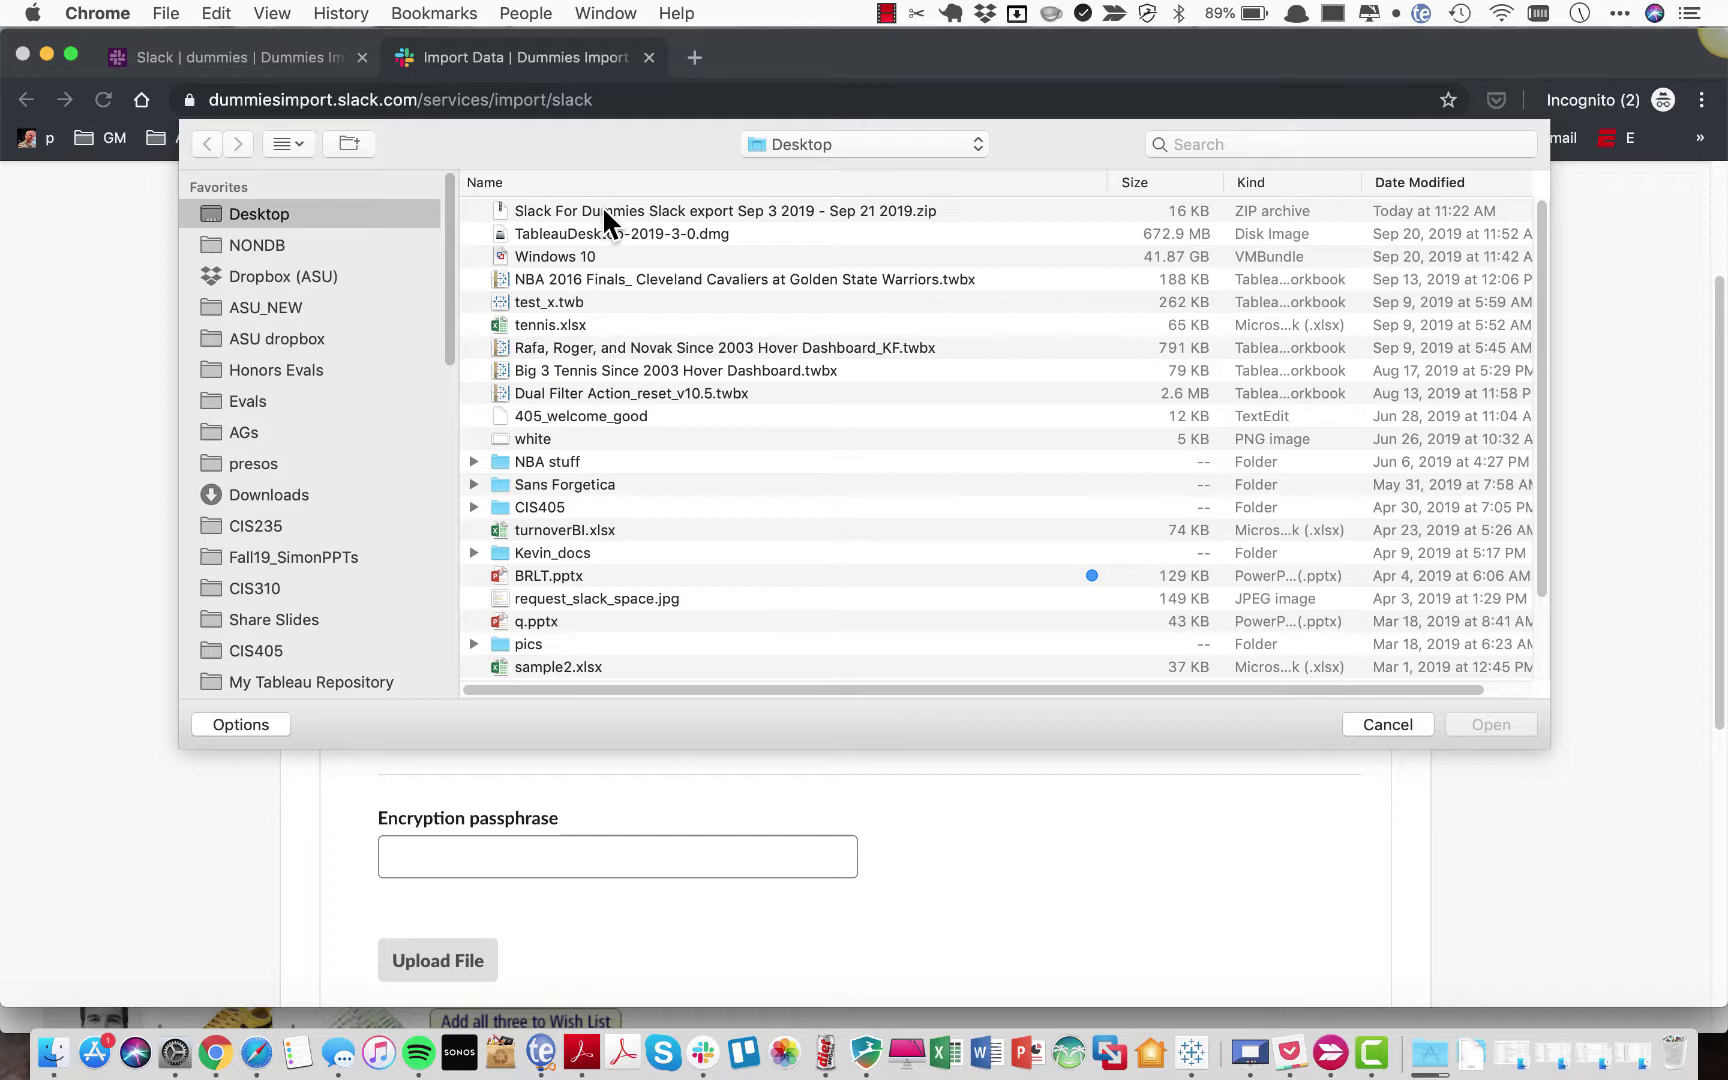
double_click(602, 210)
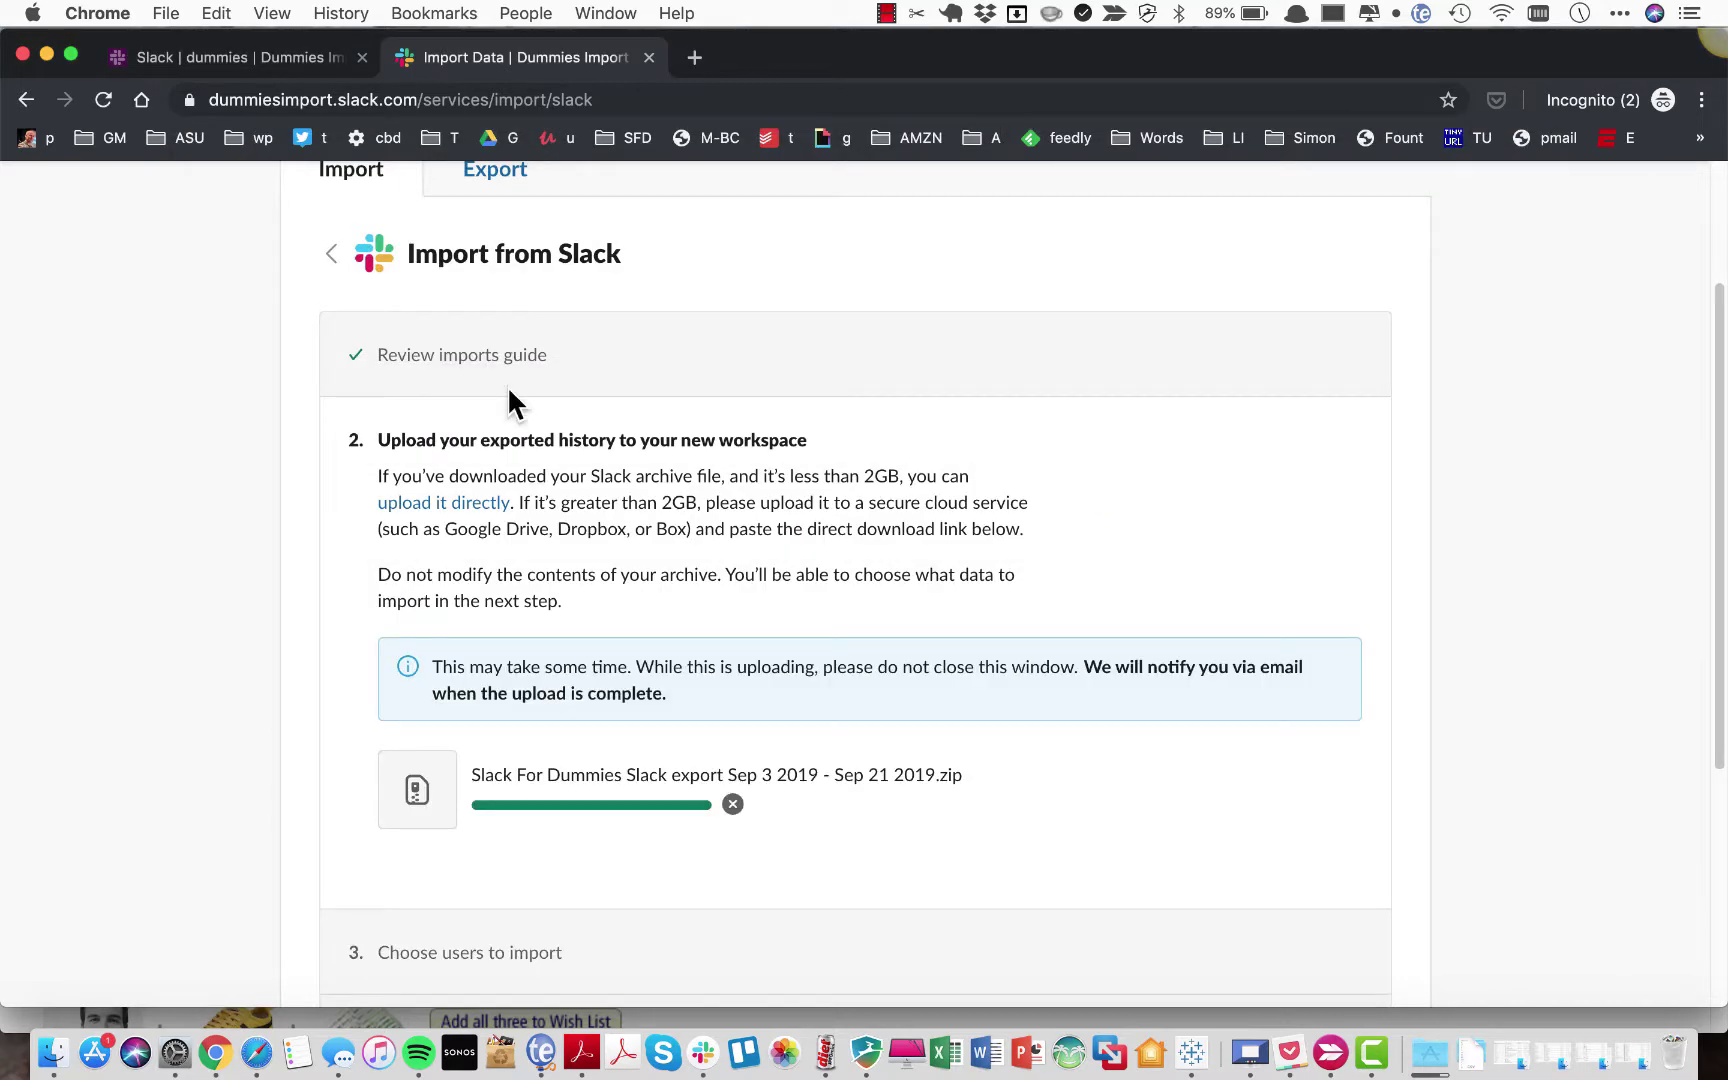
scroll(508, 400, down, 2)
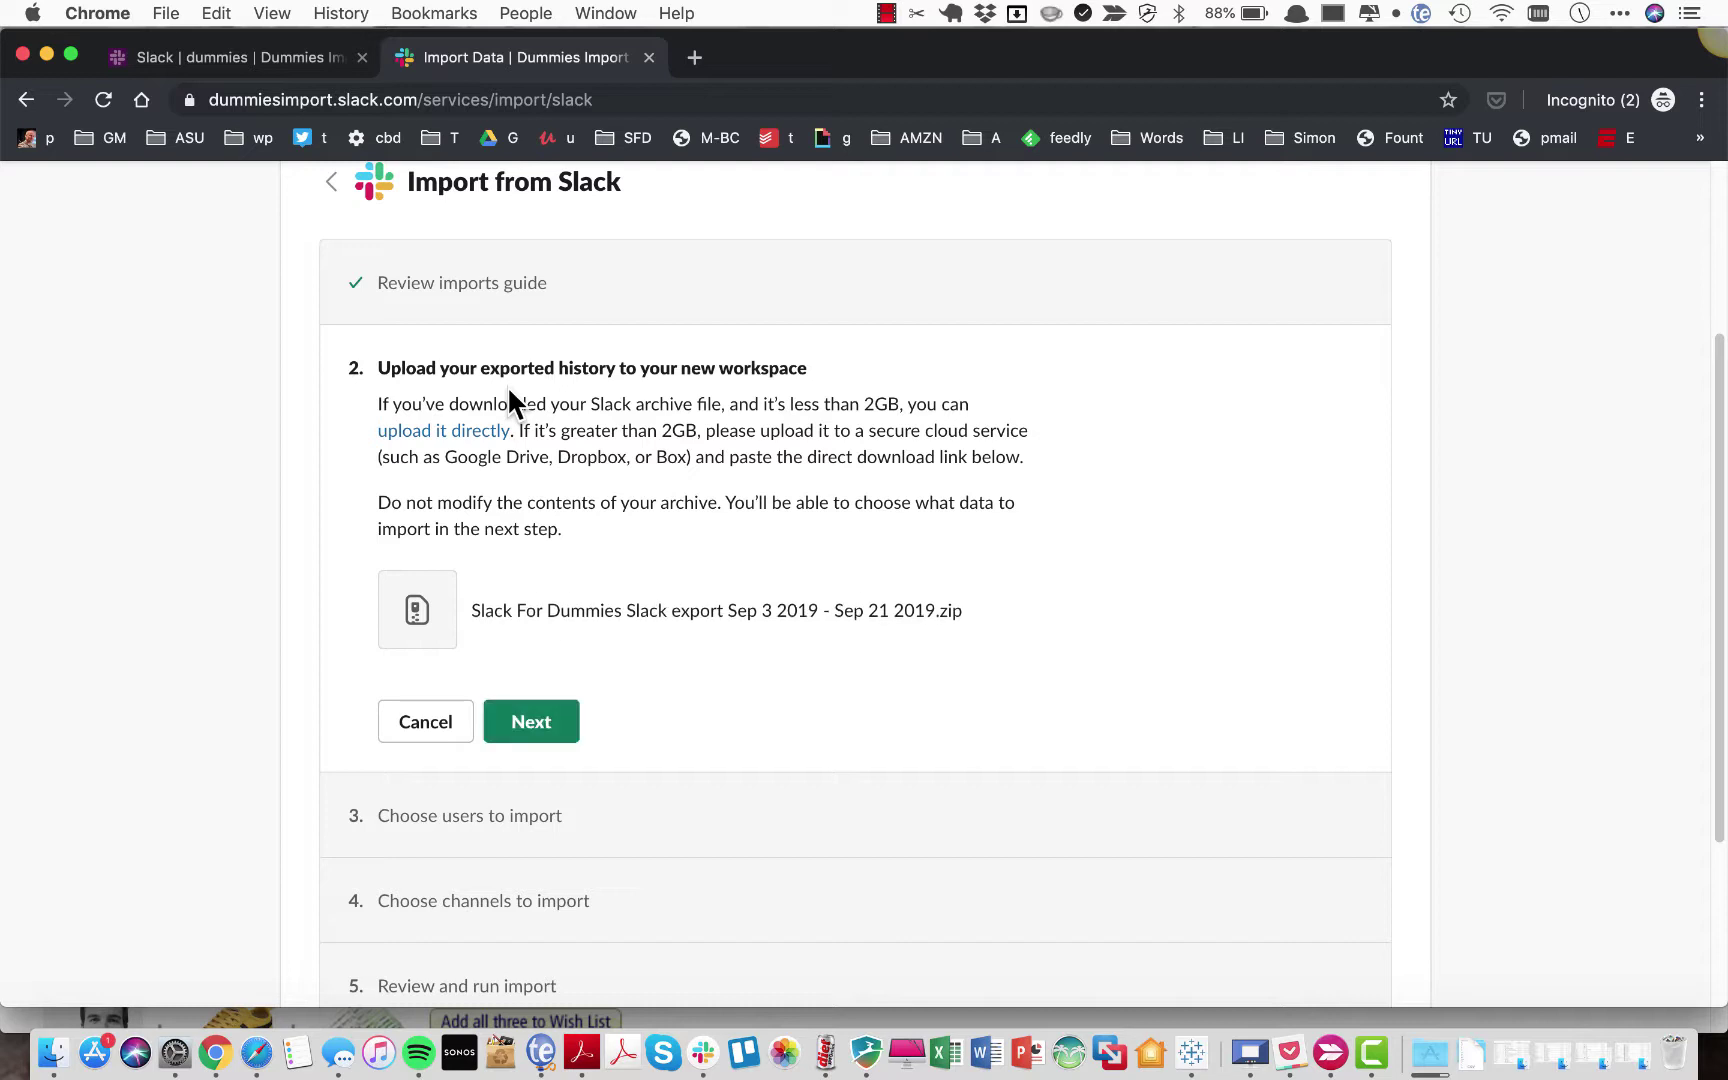
scroll(495, 450, down, 3)
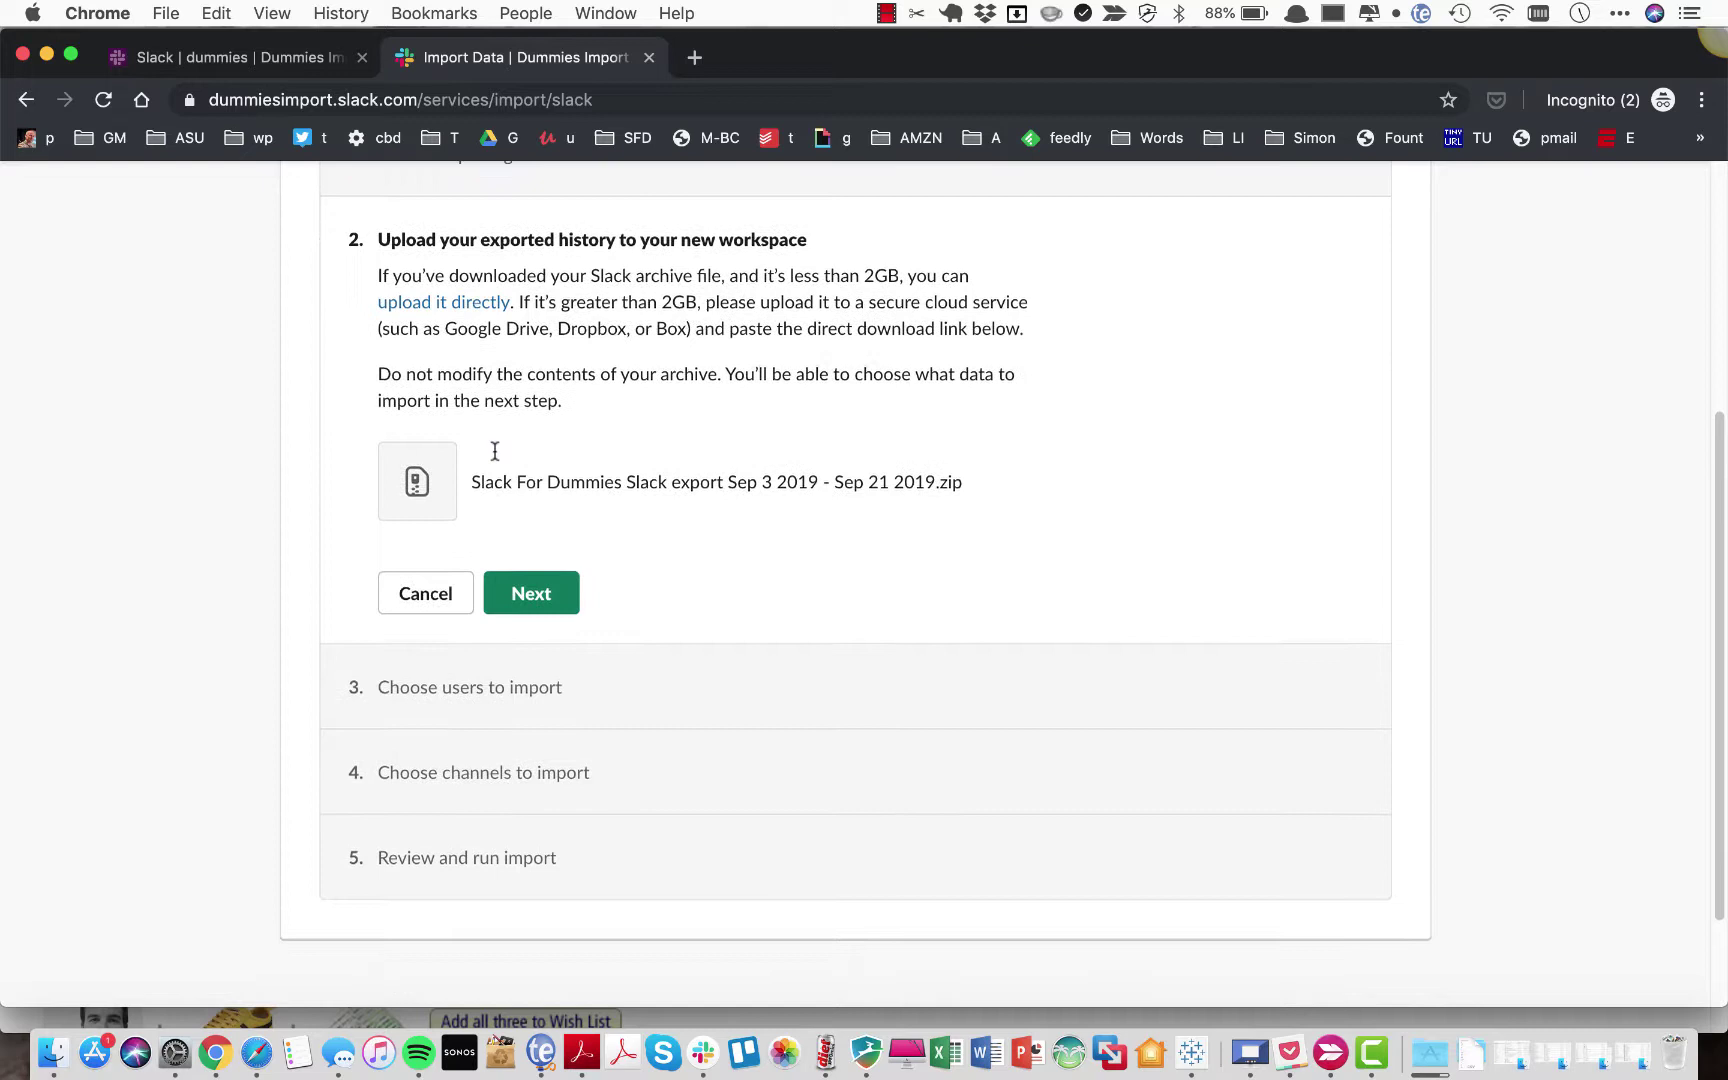
click(545, 618)
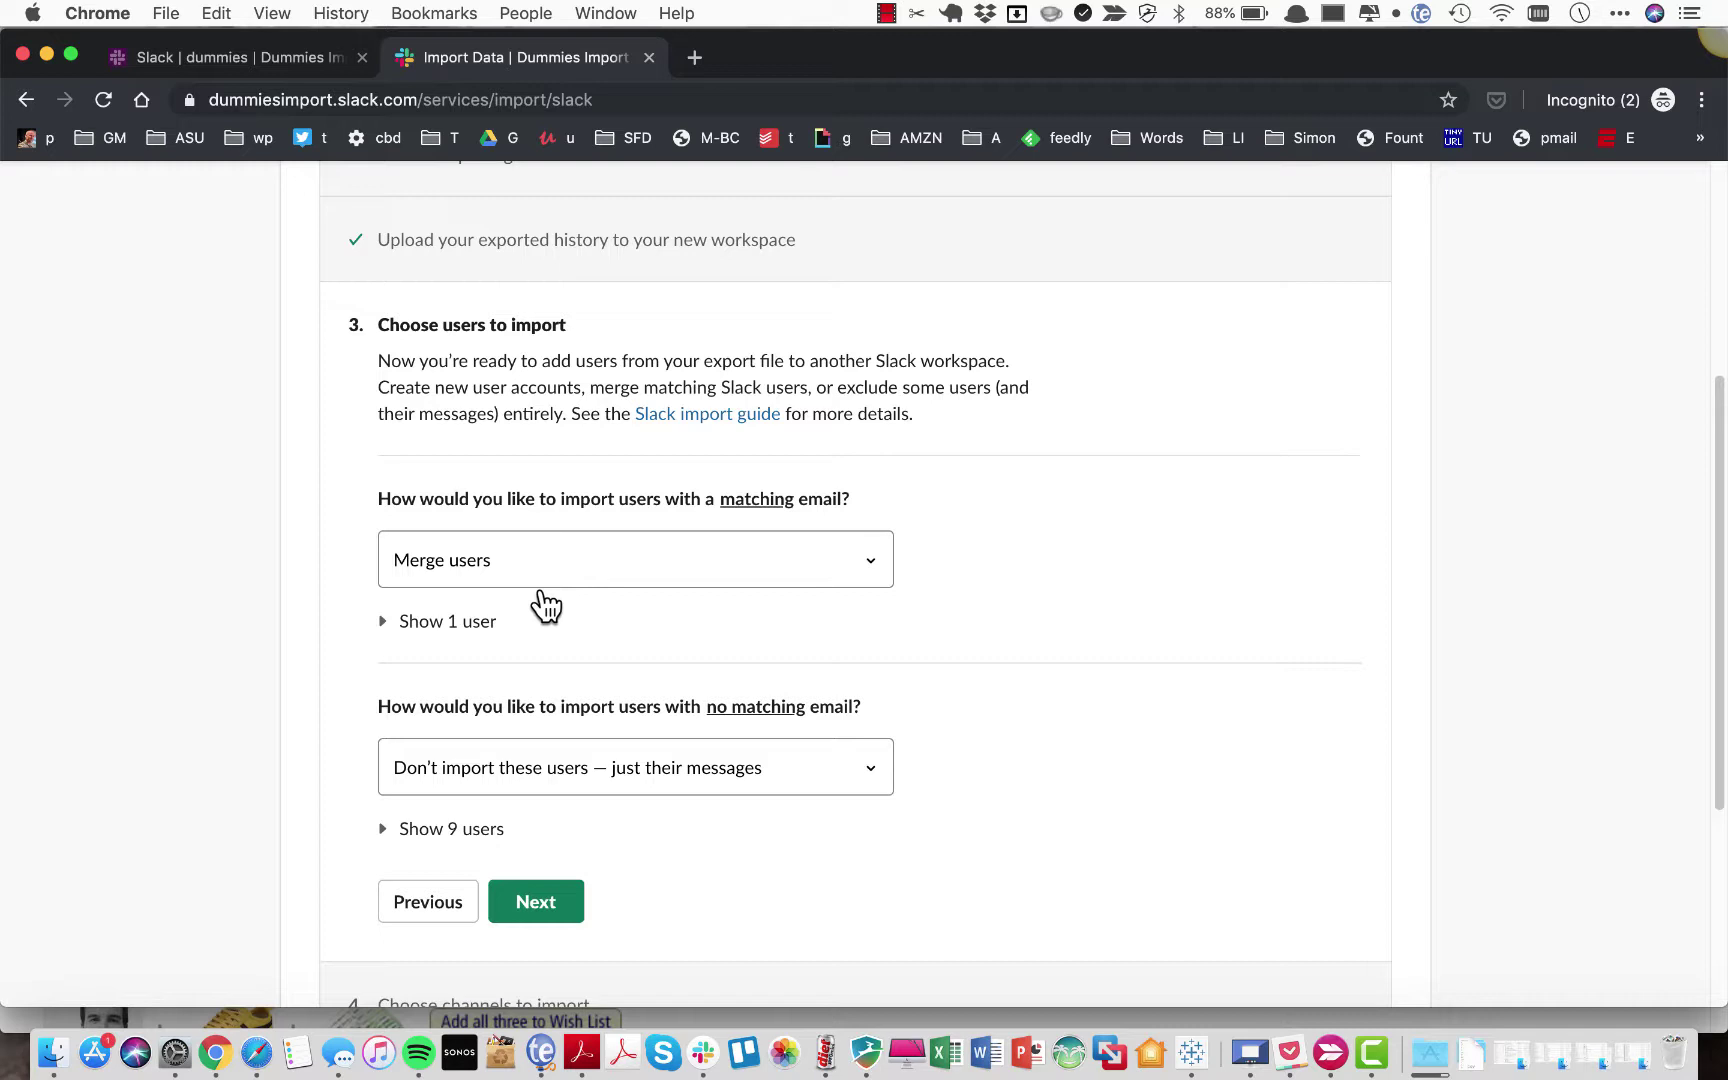
Import users without a matching email as new invited members and list those 9 users.
scroll(560, 578, down, 3)
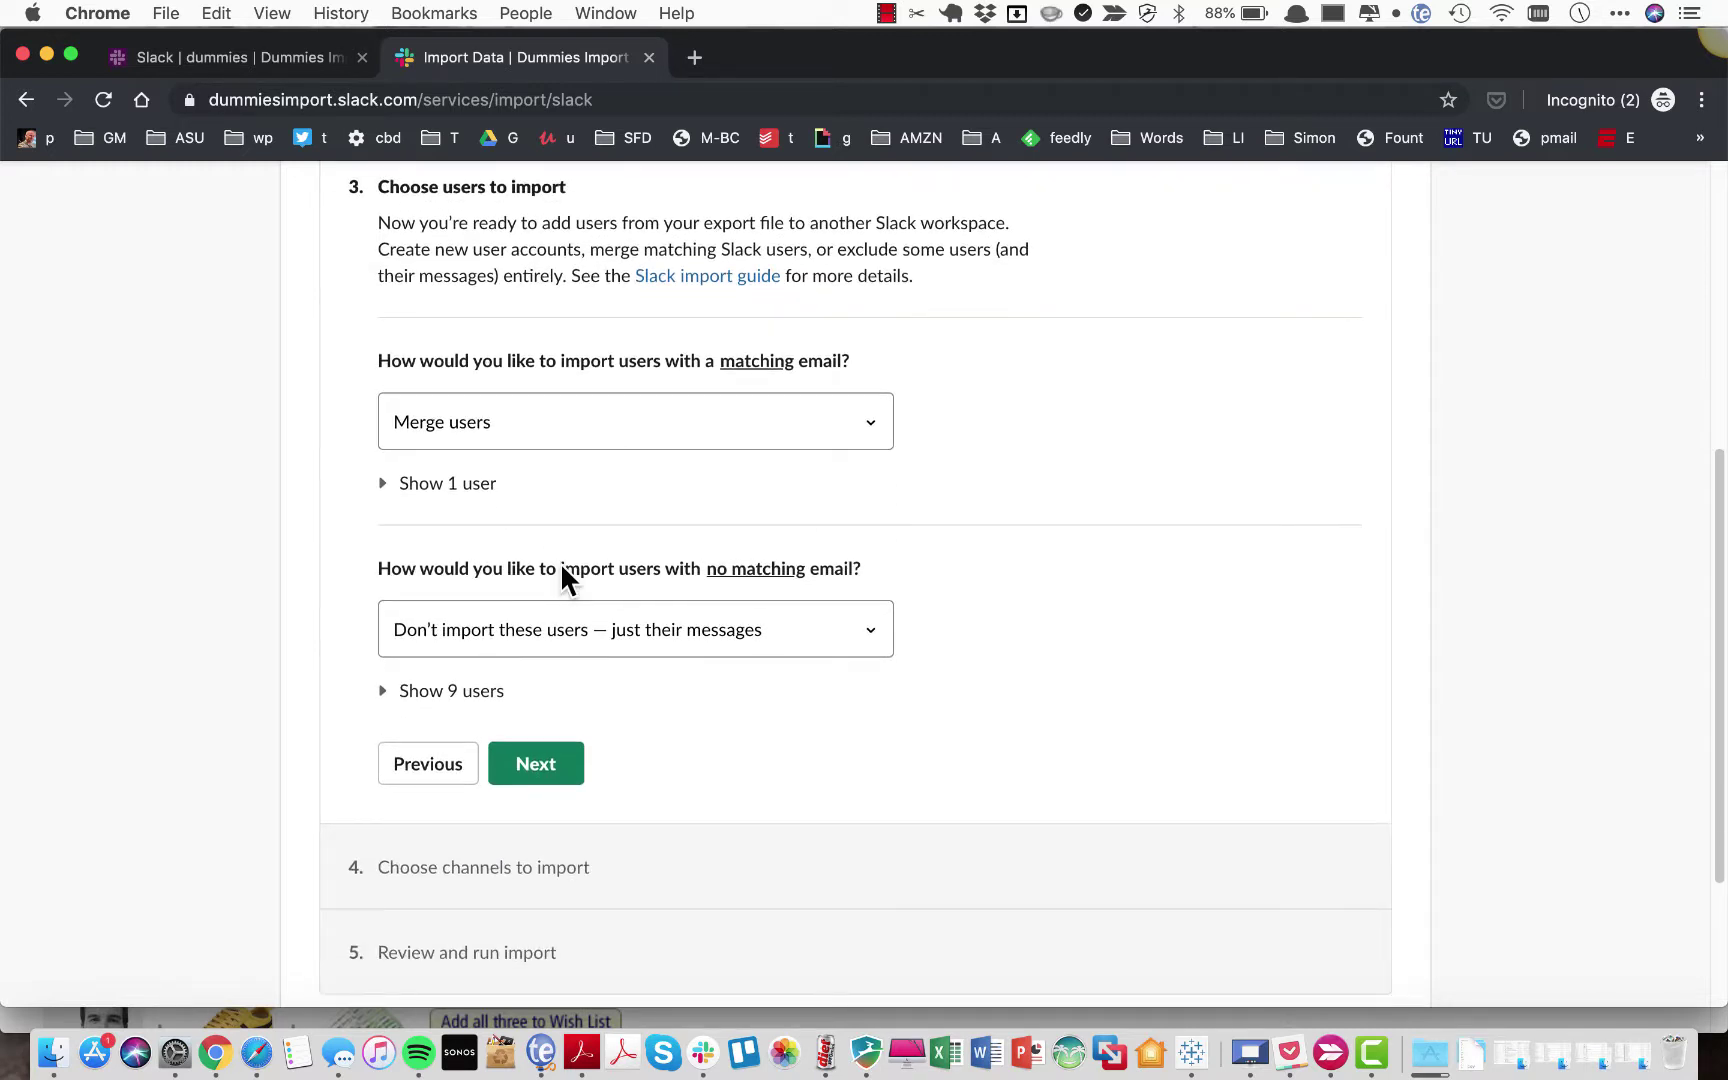
scroll(562, 567, down, 3)
scroll(562, 566, down, 2)
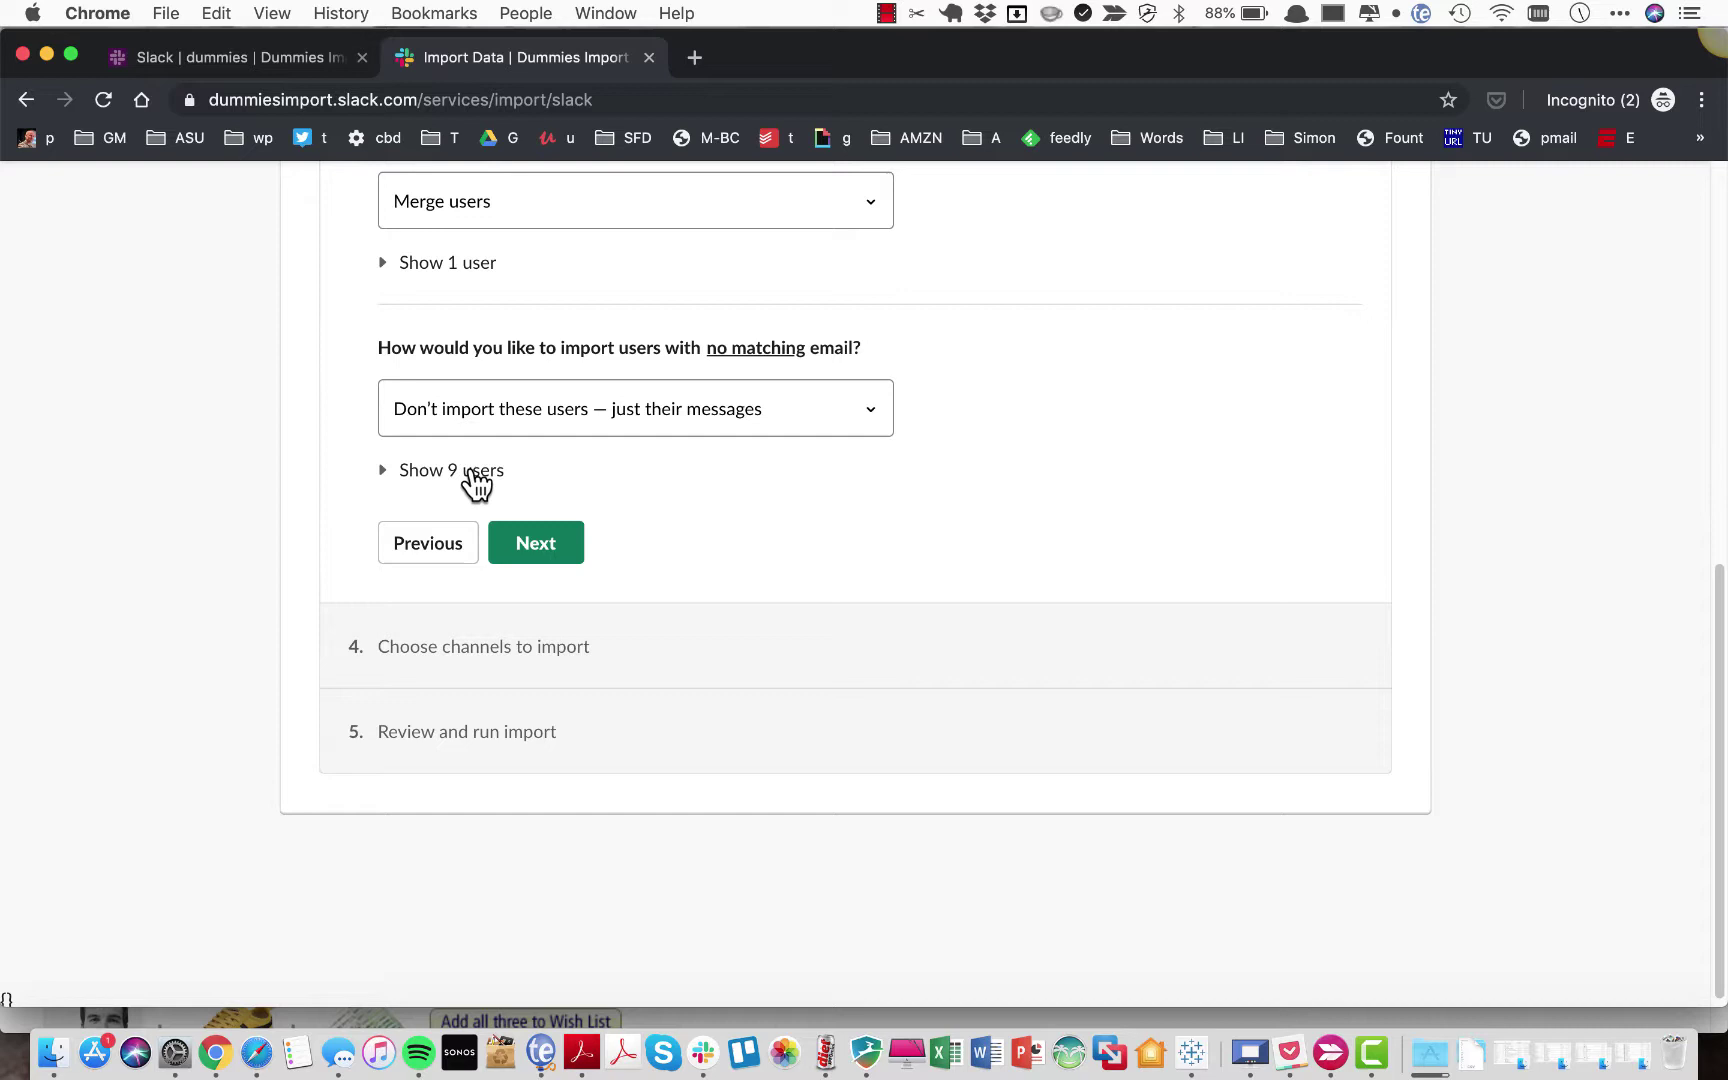
click(541, 415)
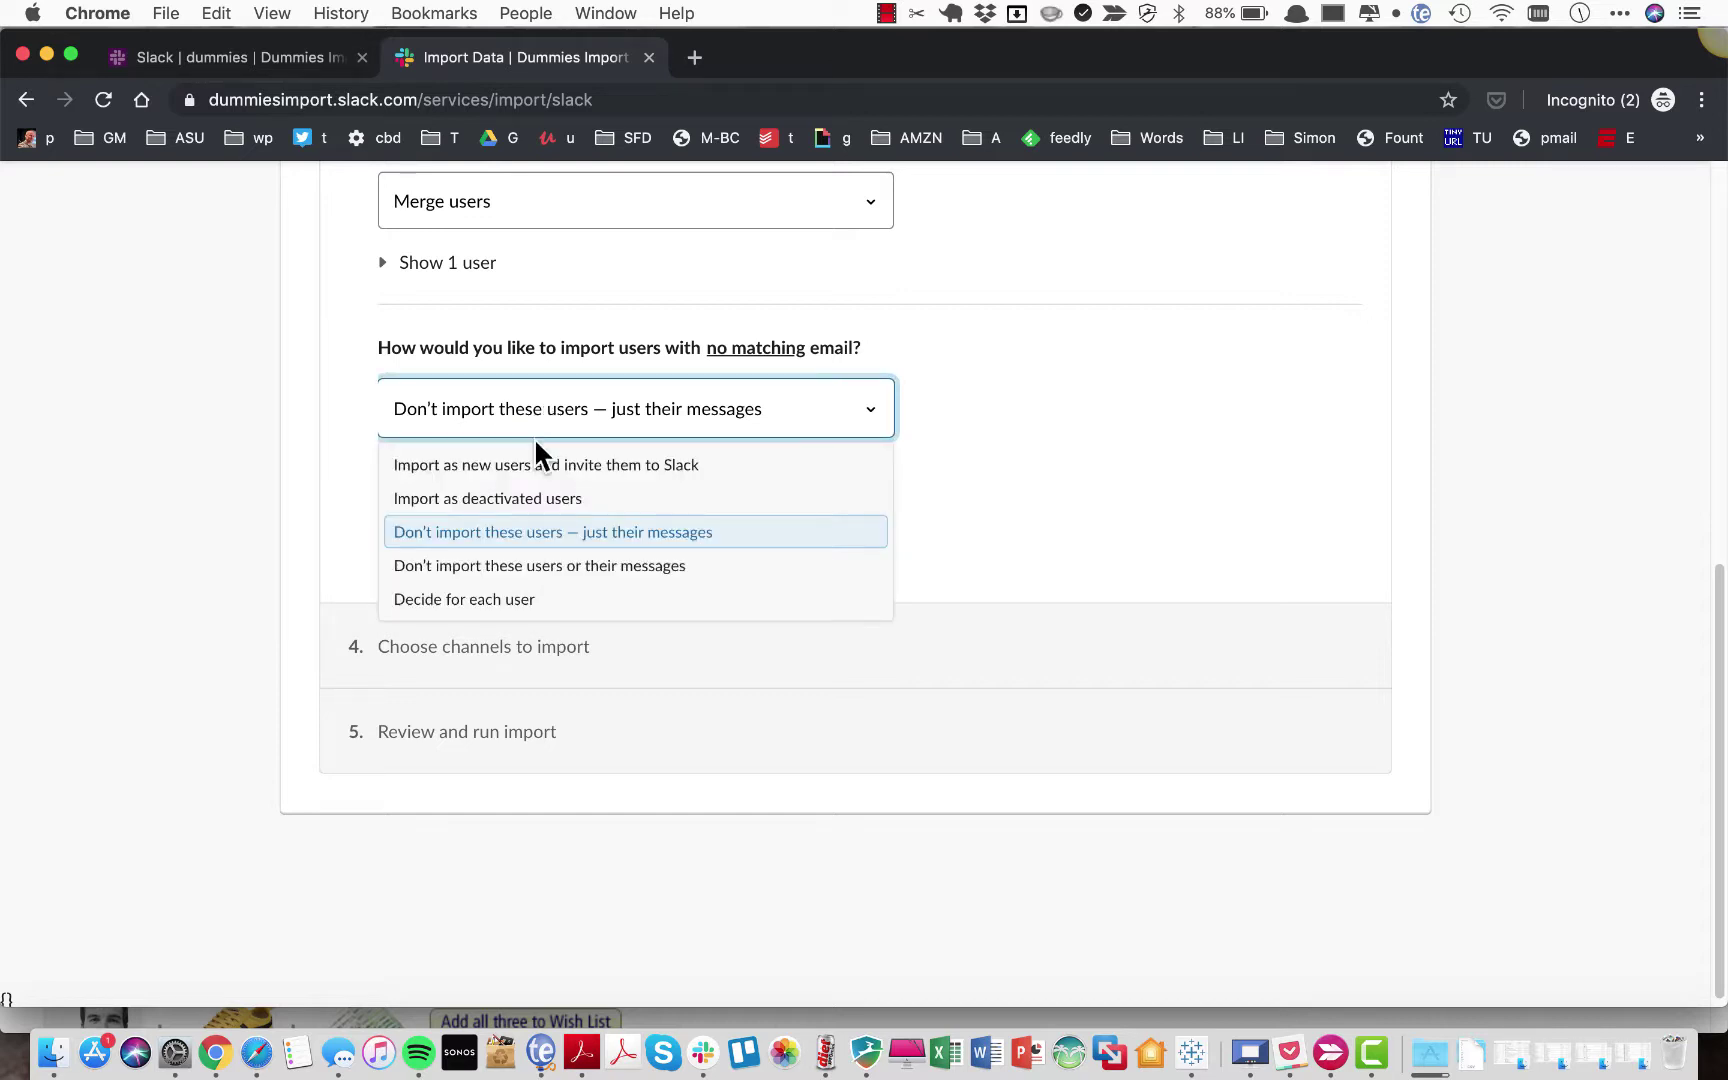
click(533, 465)
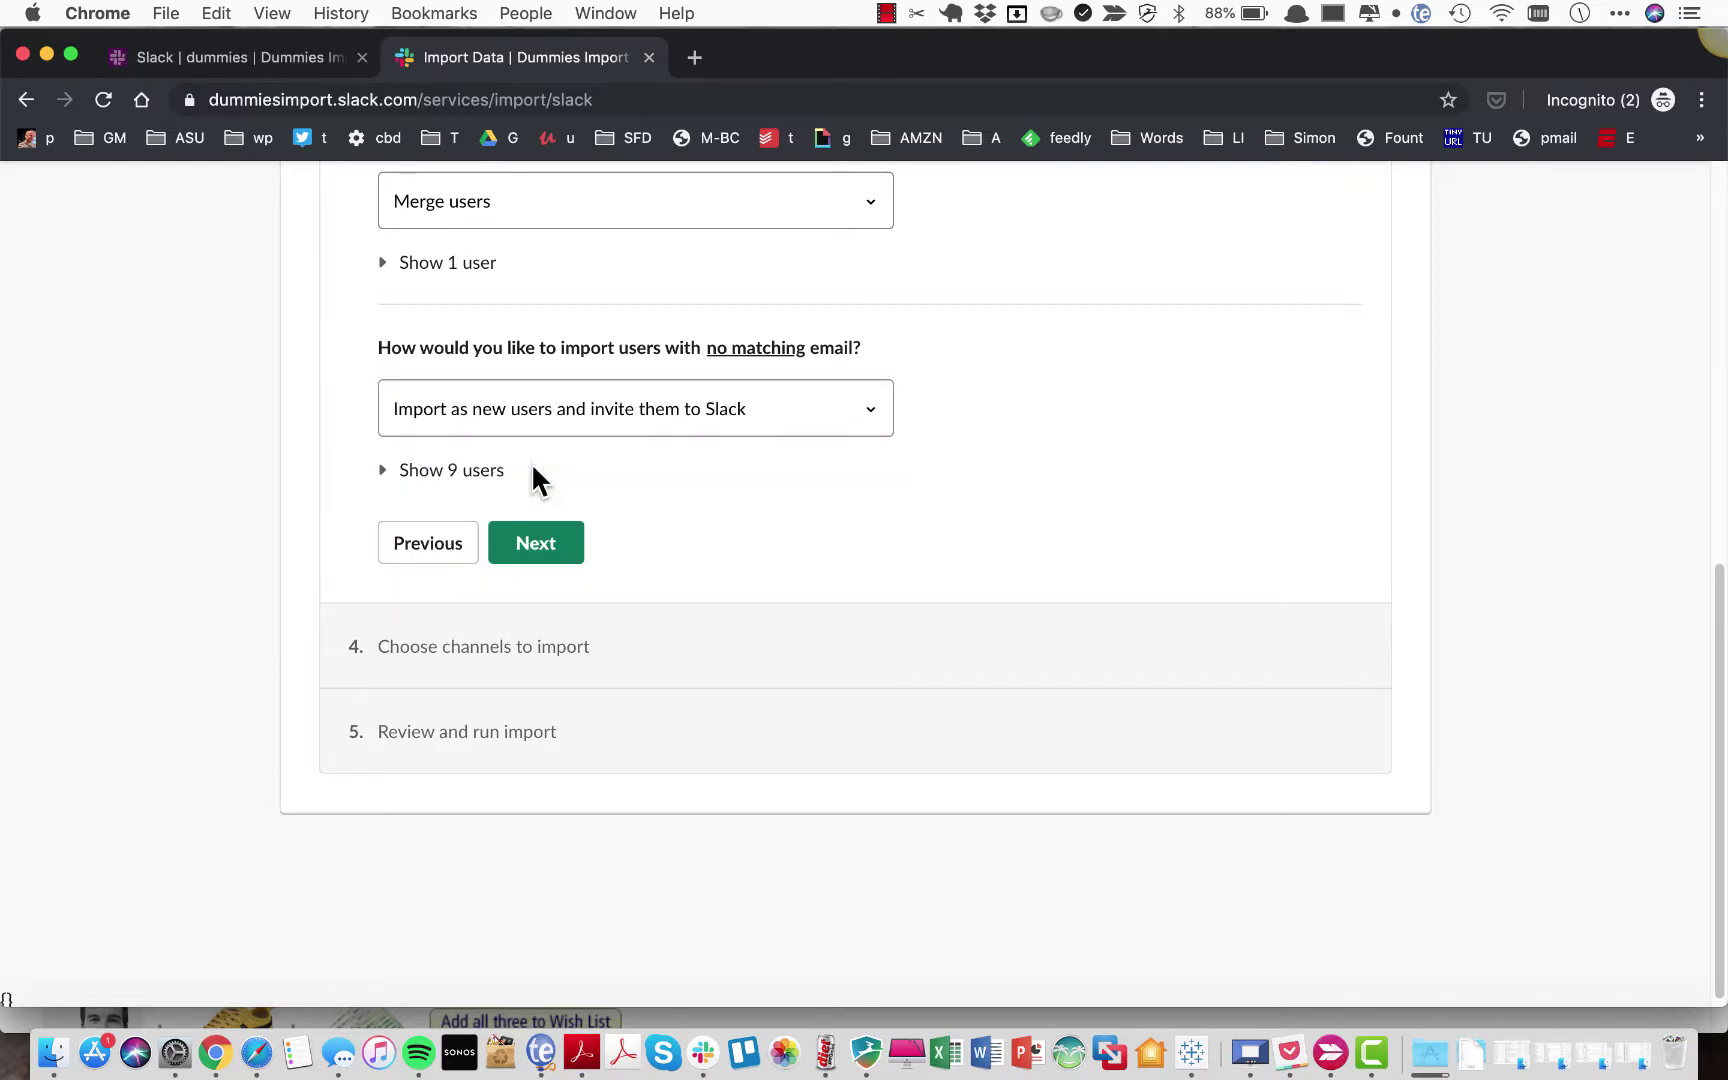
click(544, 550)
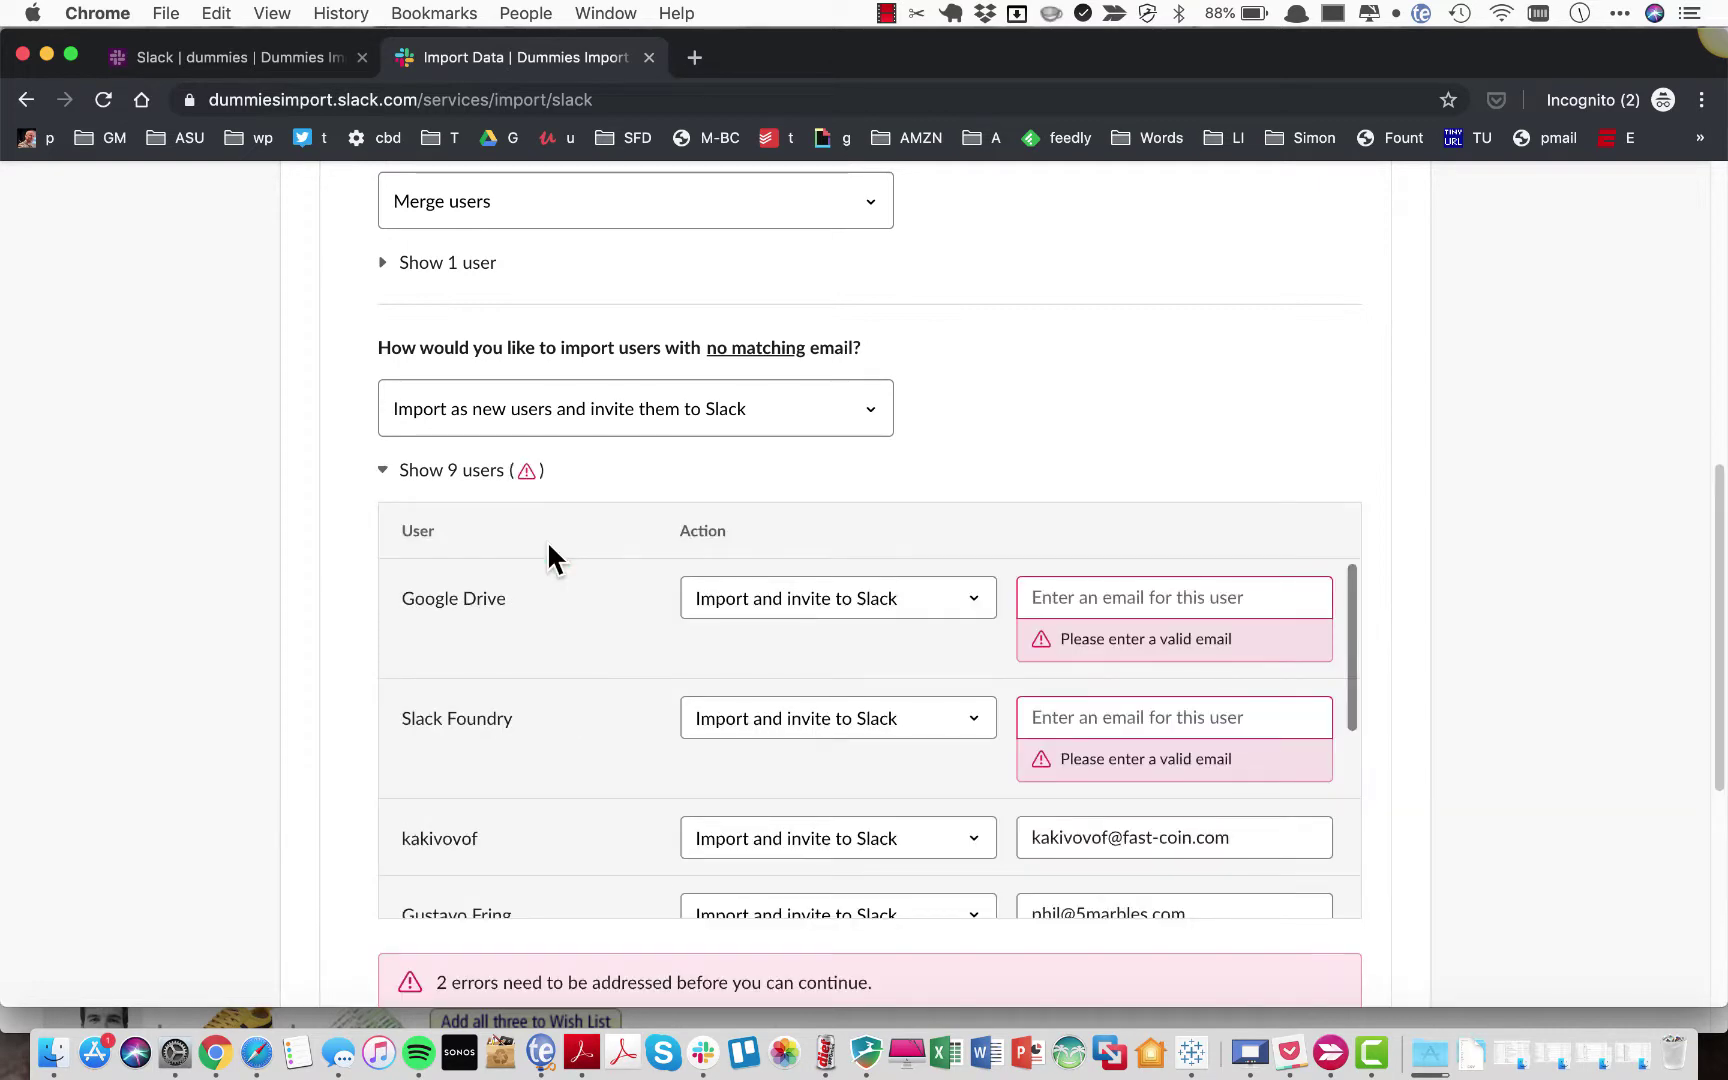
Set the Google Drive and Slack Foundry accounts to "Don't import".
scroll(548, 546, down, 5)
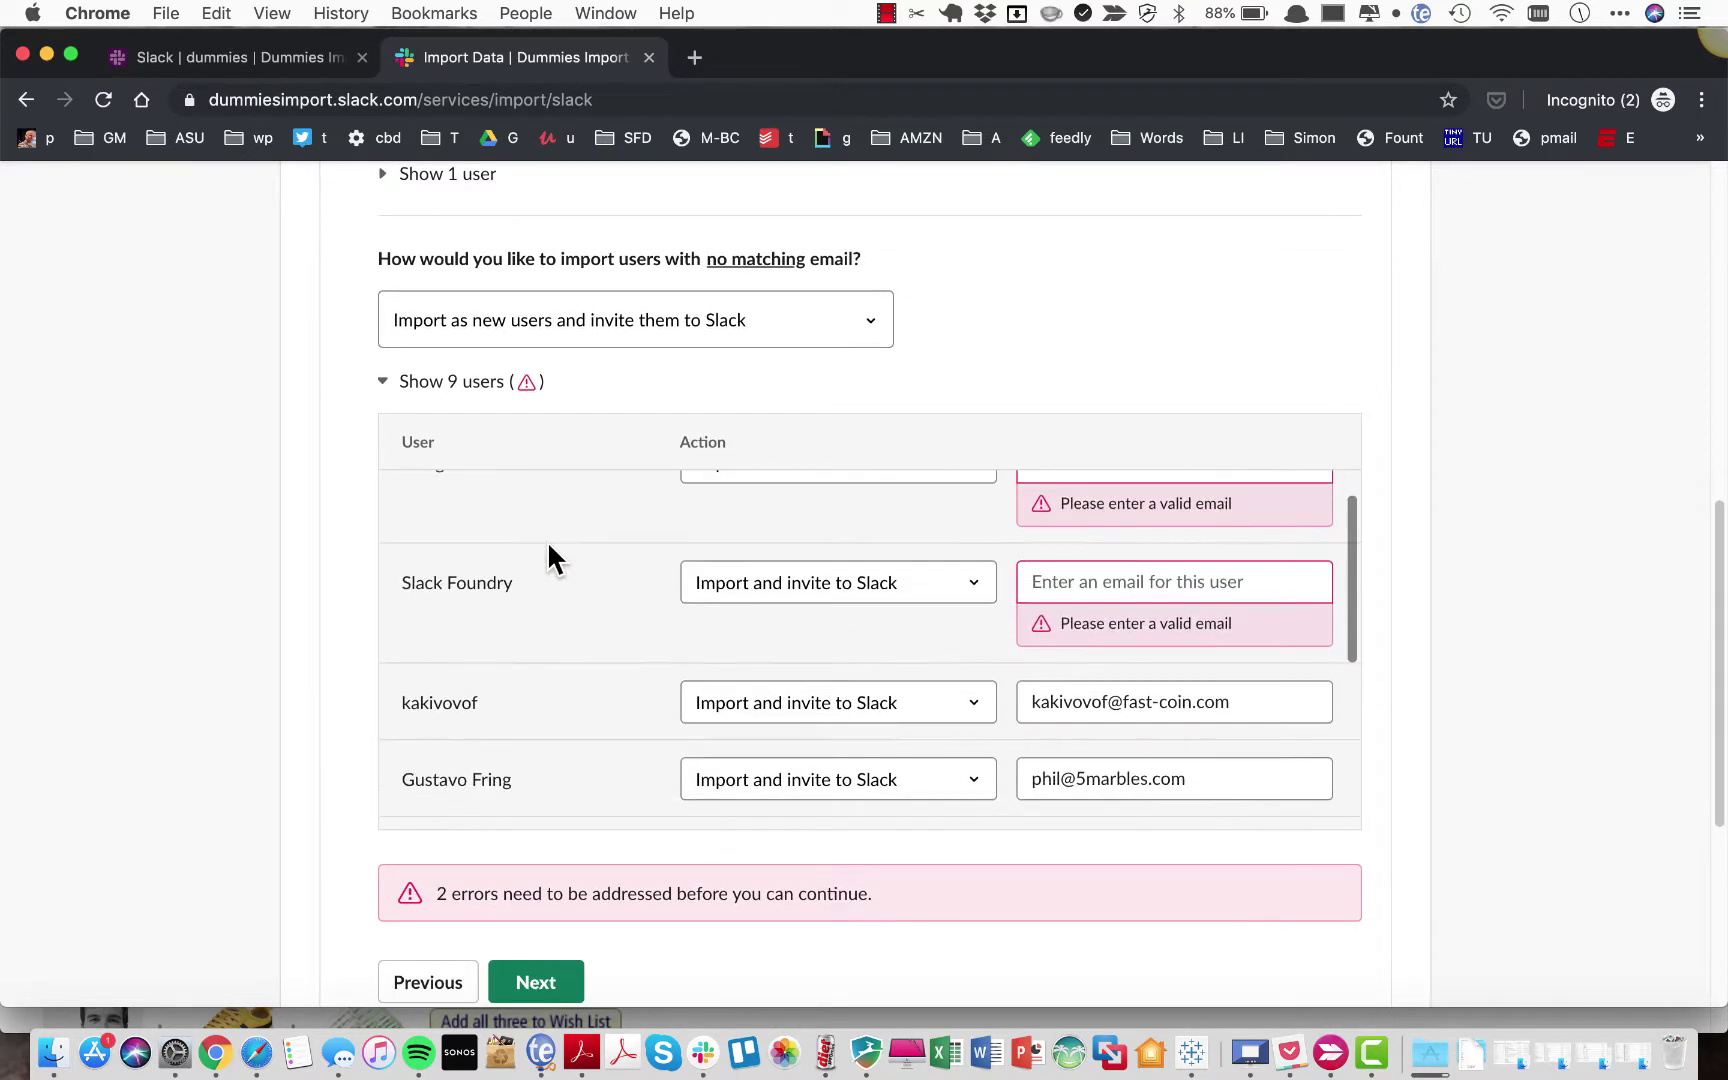
scroll(547, 540, up, 1)
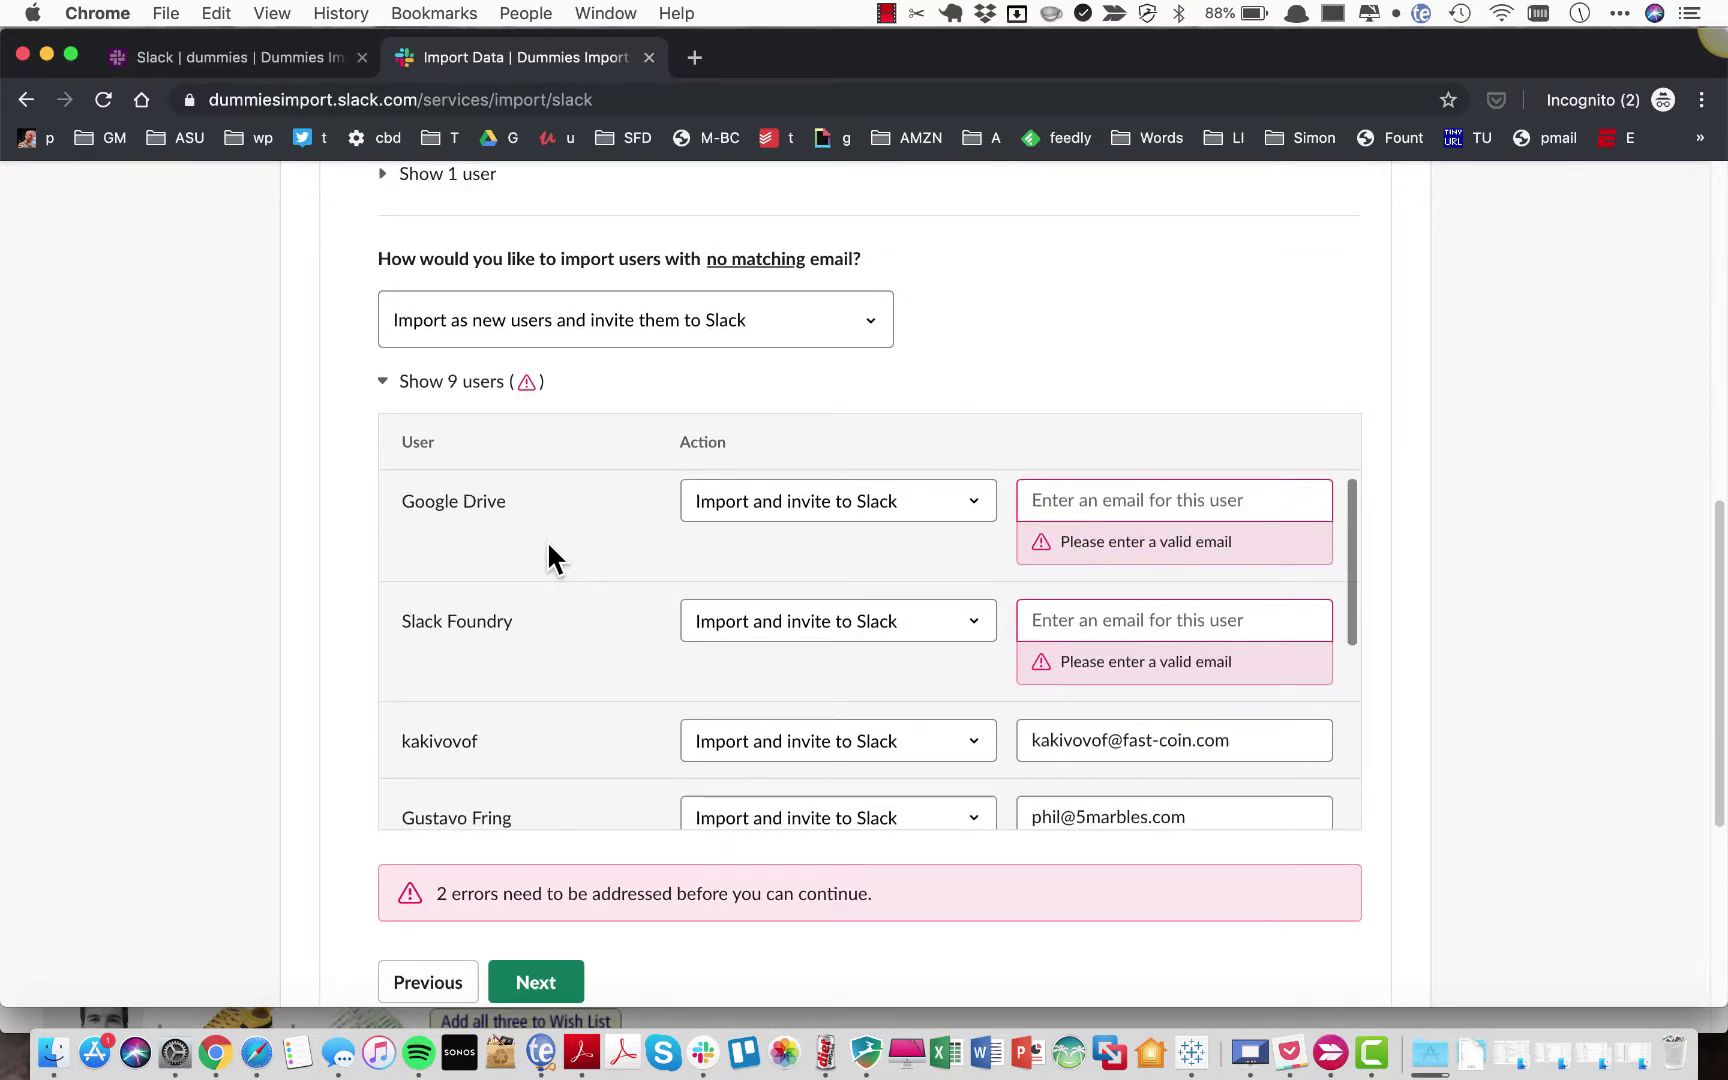
scroll(548, 544, down, 10)
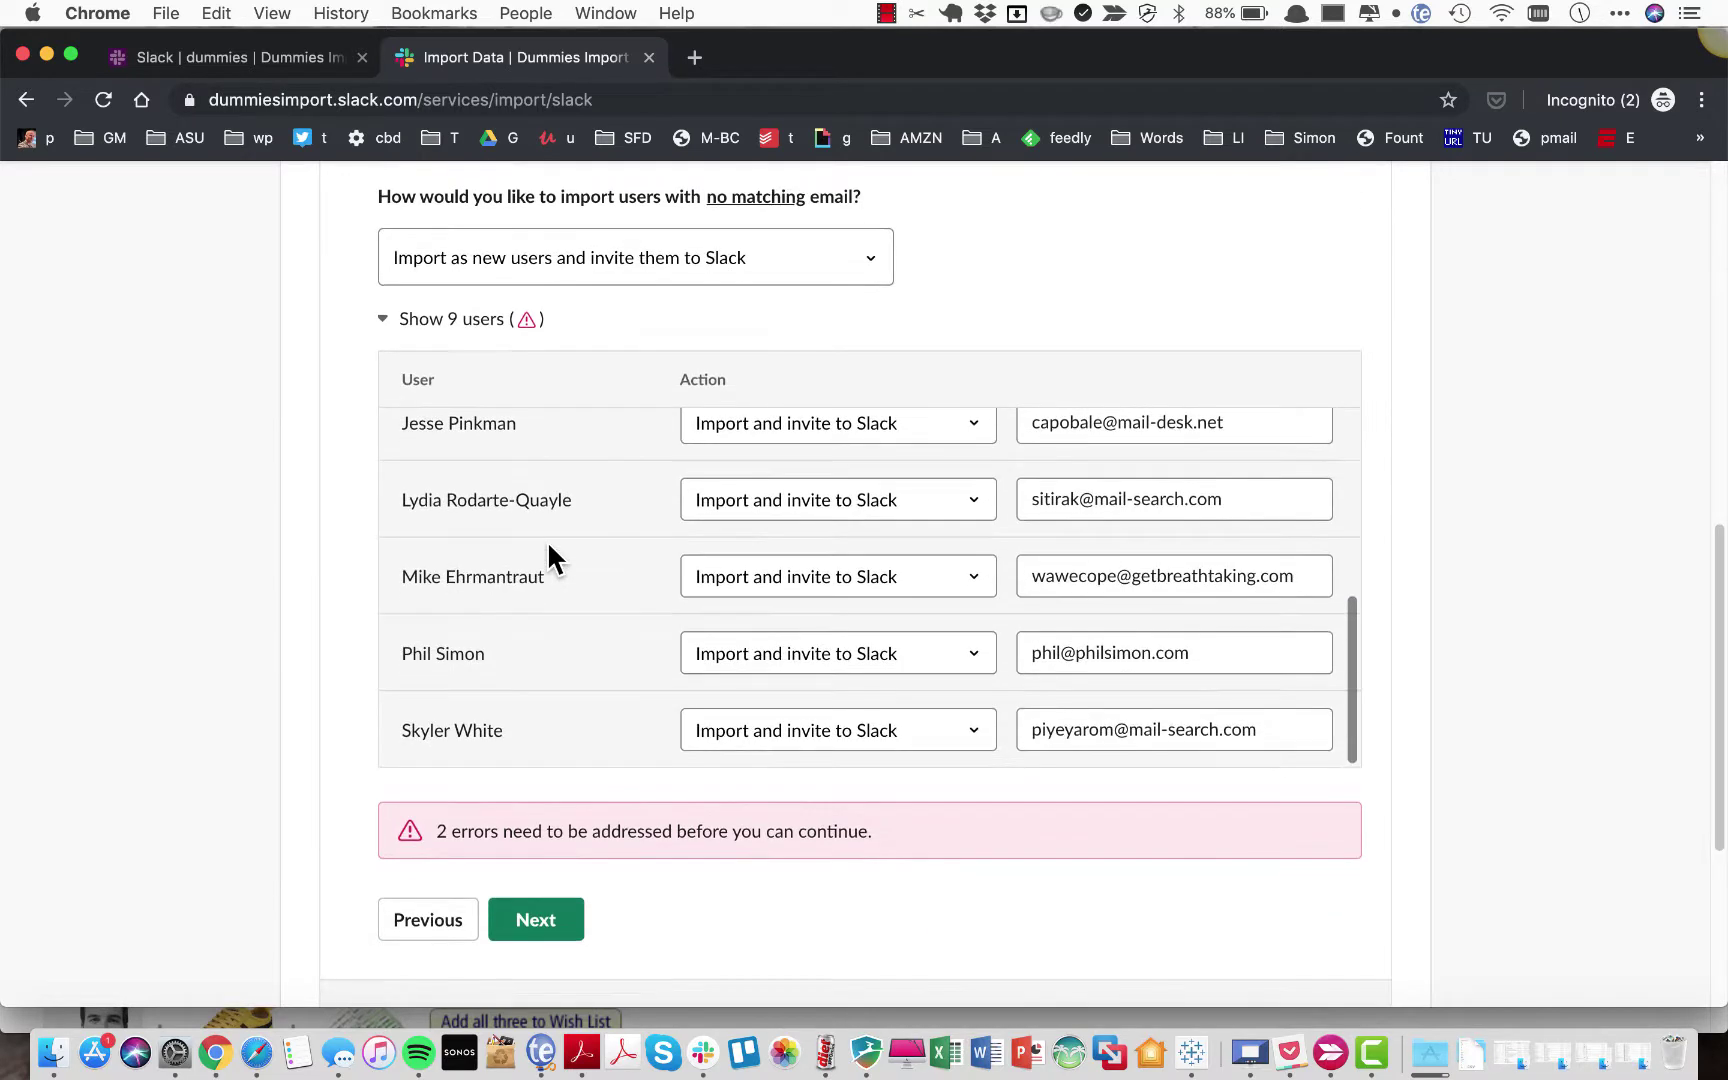
scroll(548, 545, up, 8)
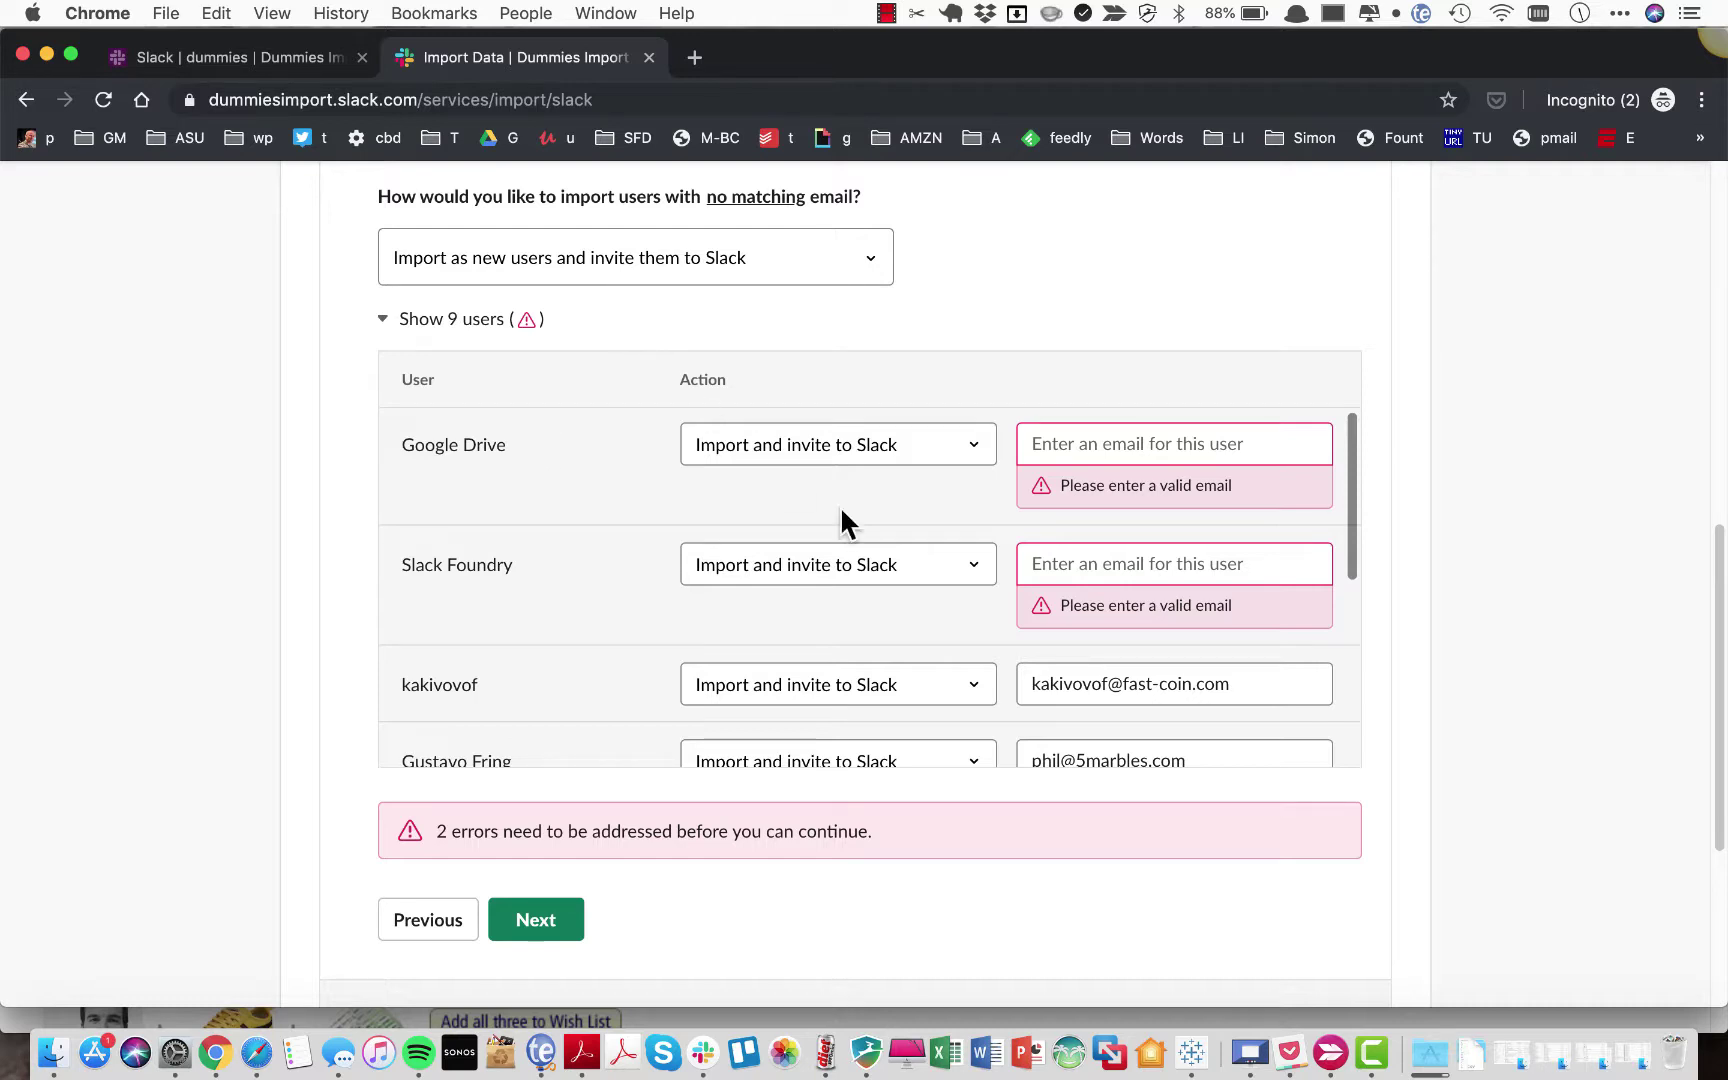
click(969, 446)
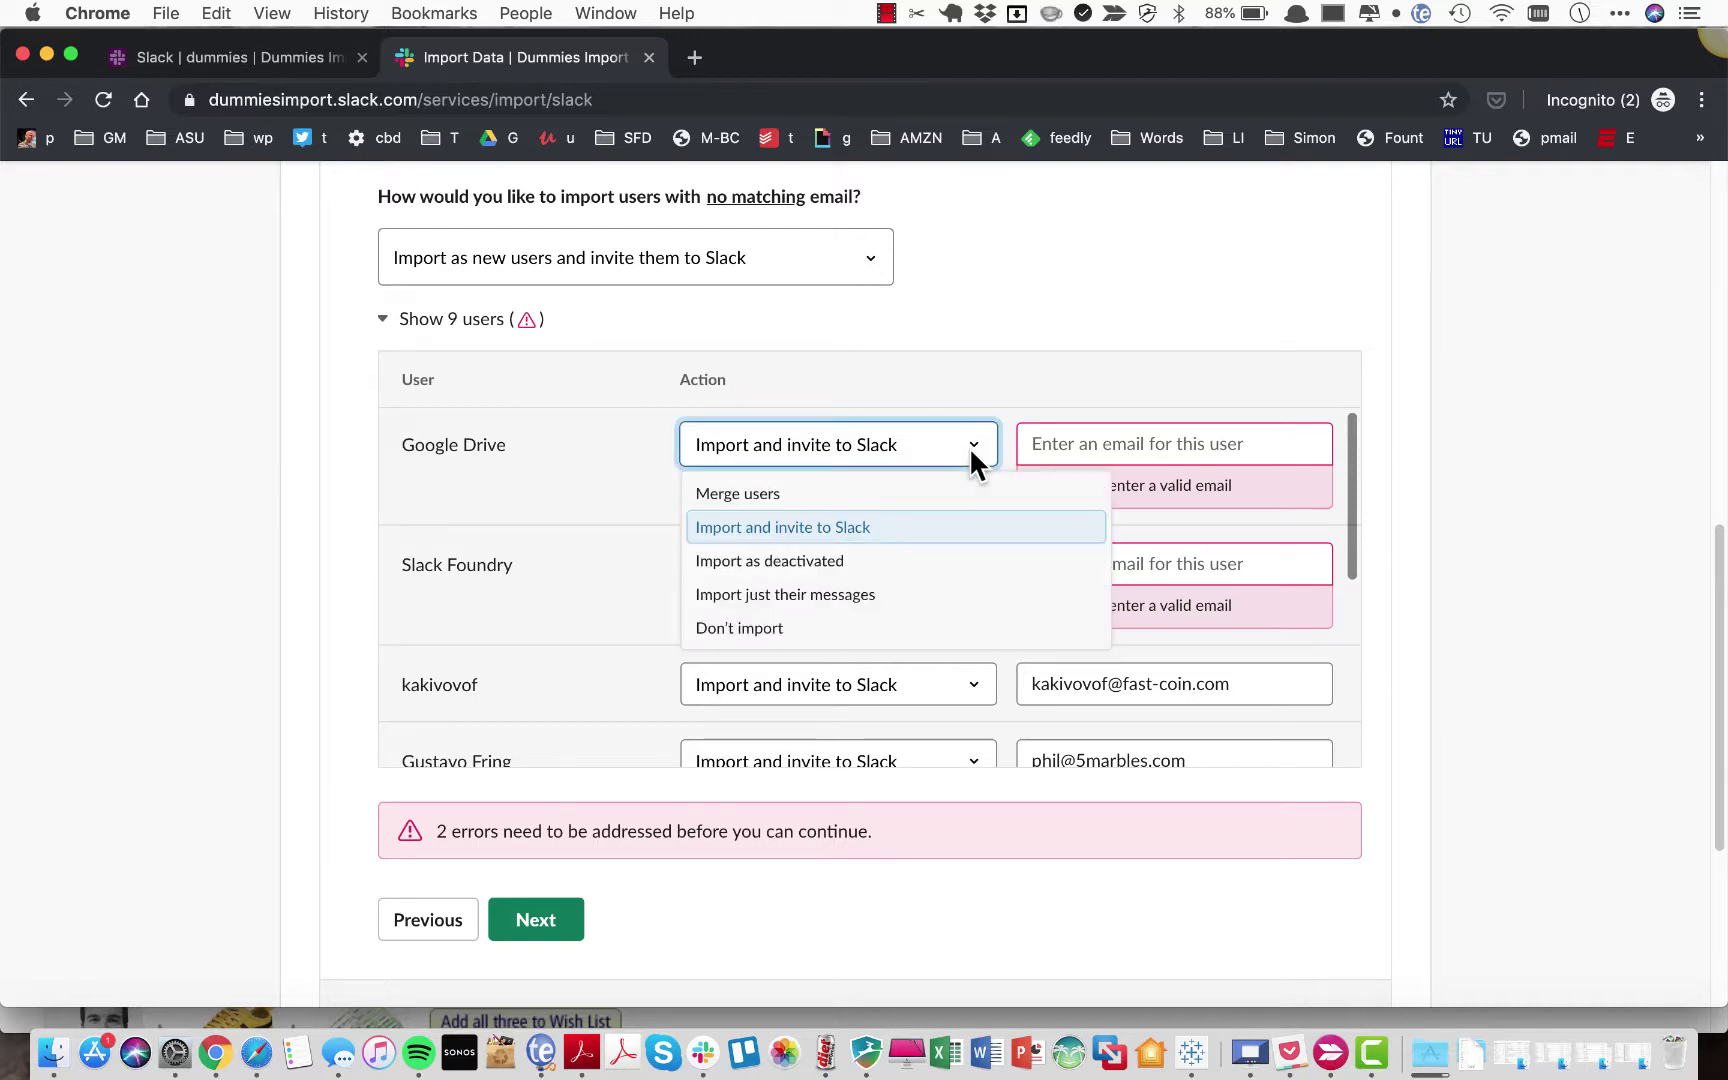
click(906, 638)
click(950, 522)
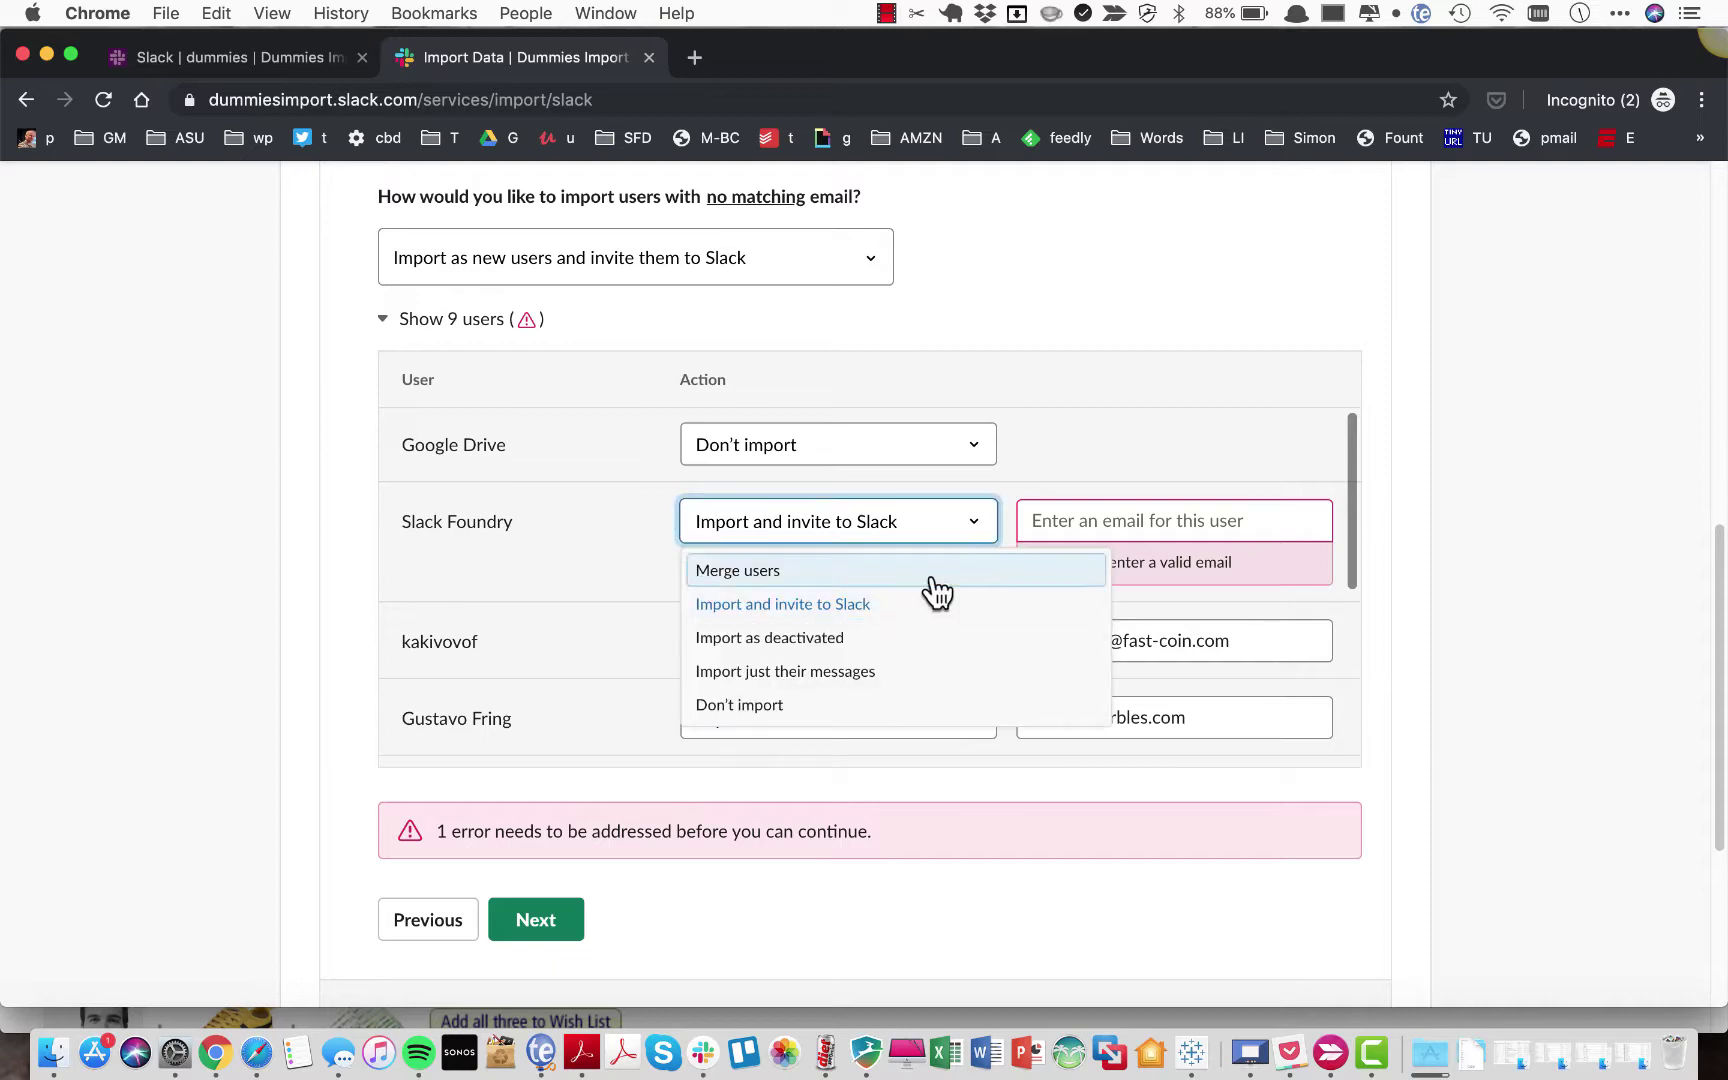
click(899, 705)
scroll(579, 616, down, 3)
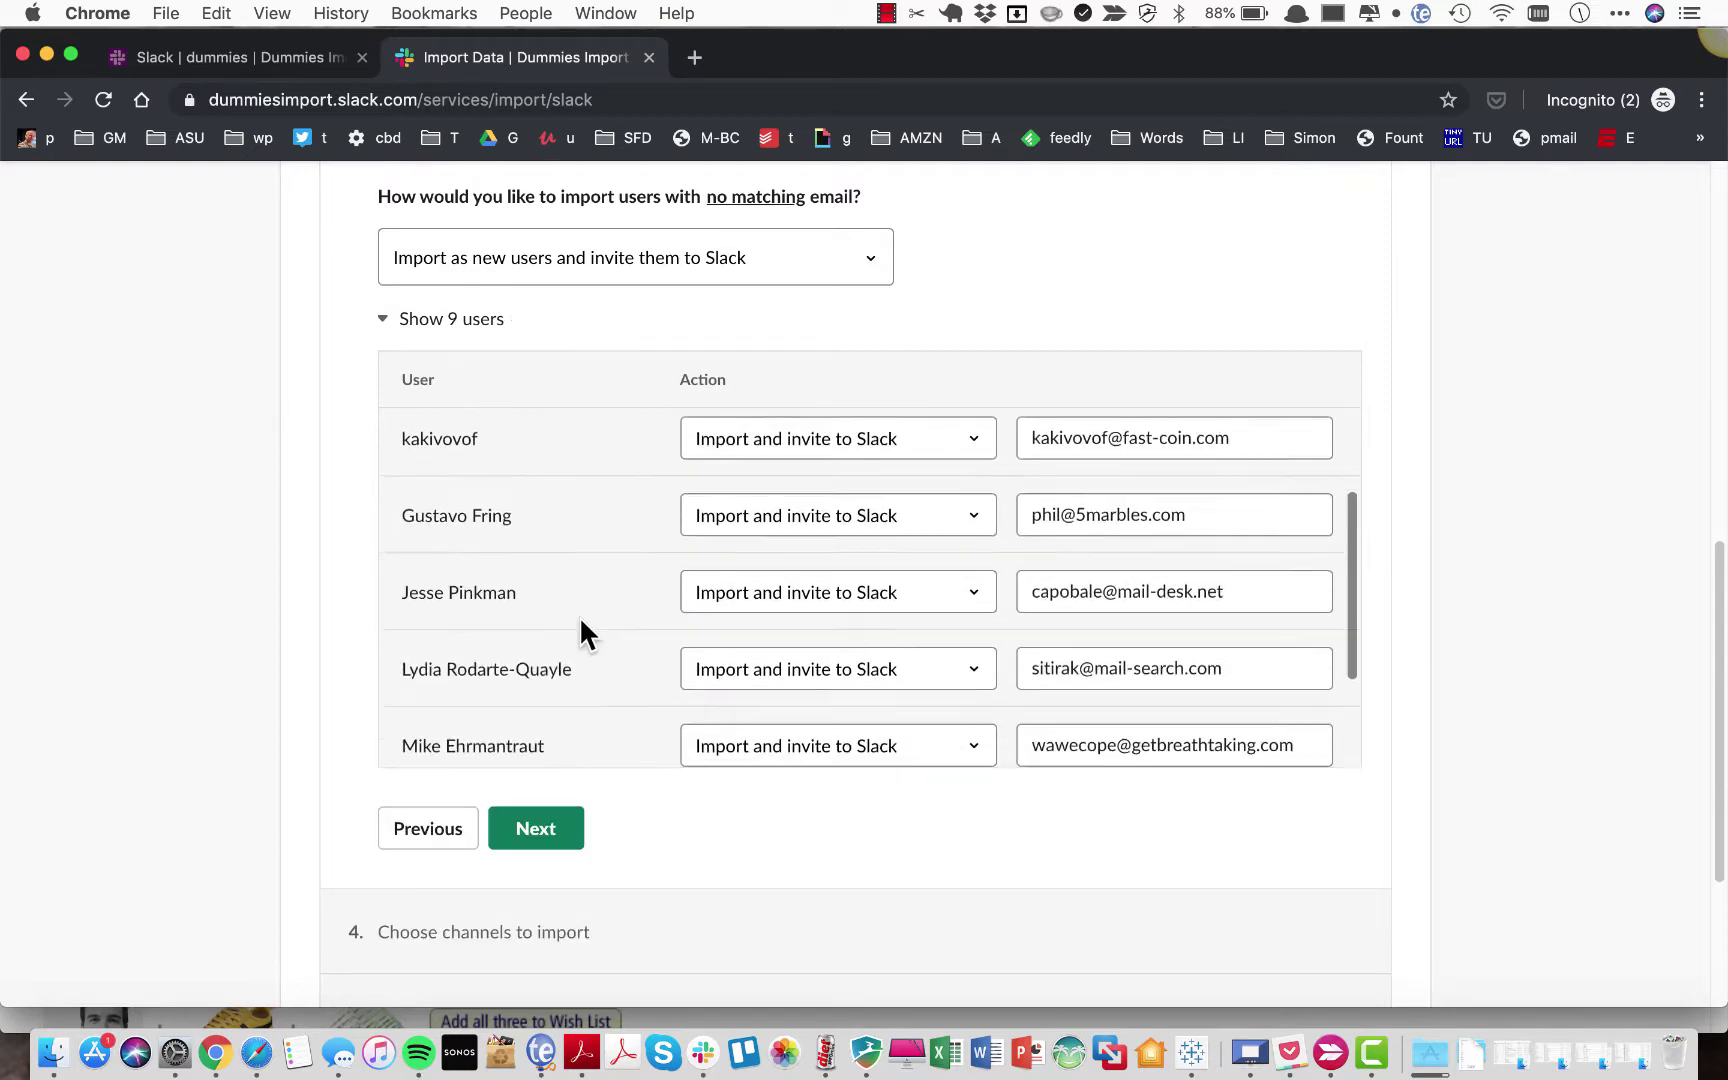
scroll(581, 622, down, 5)
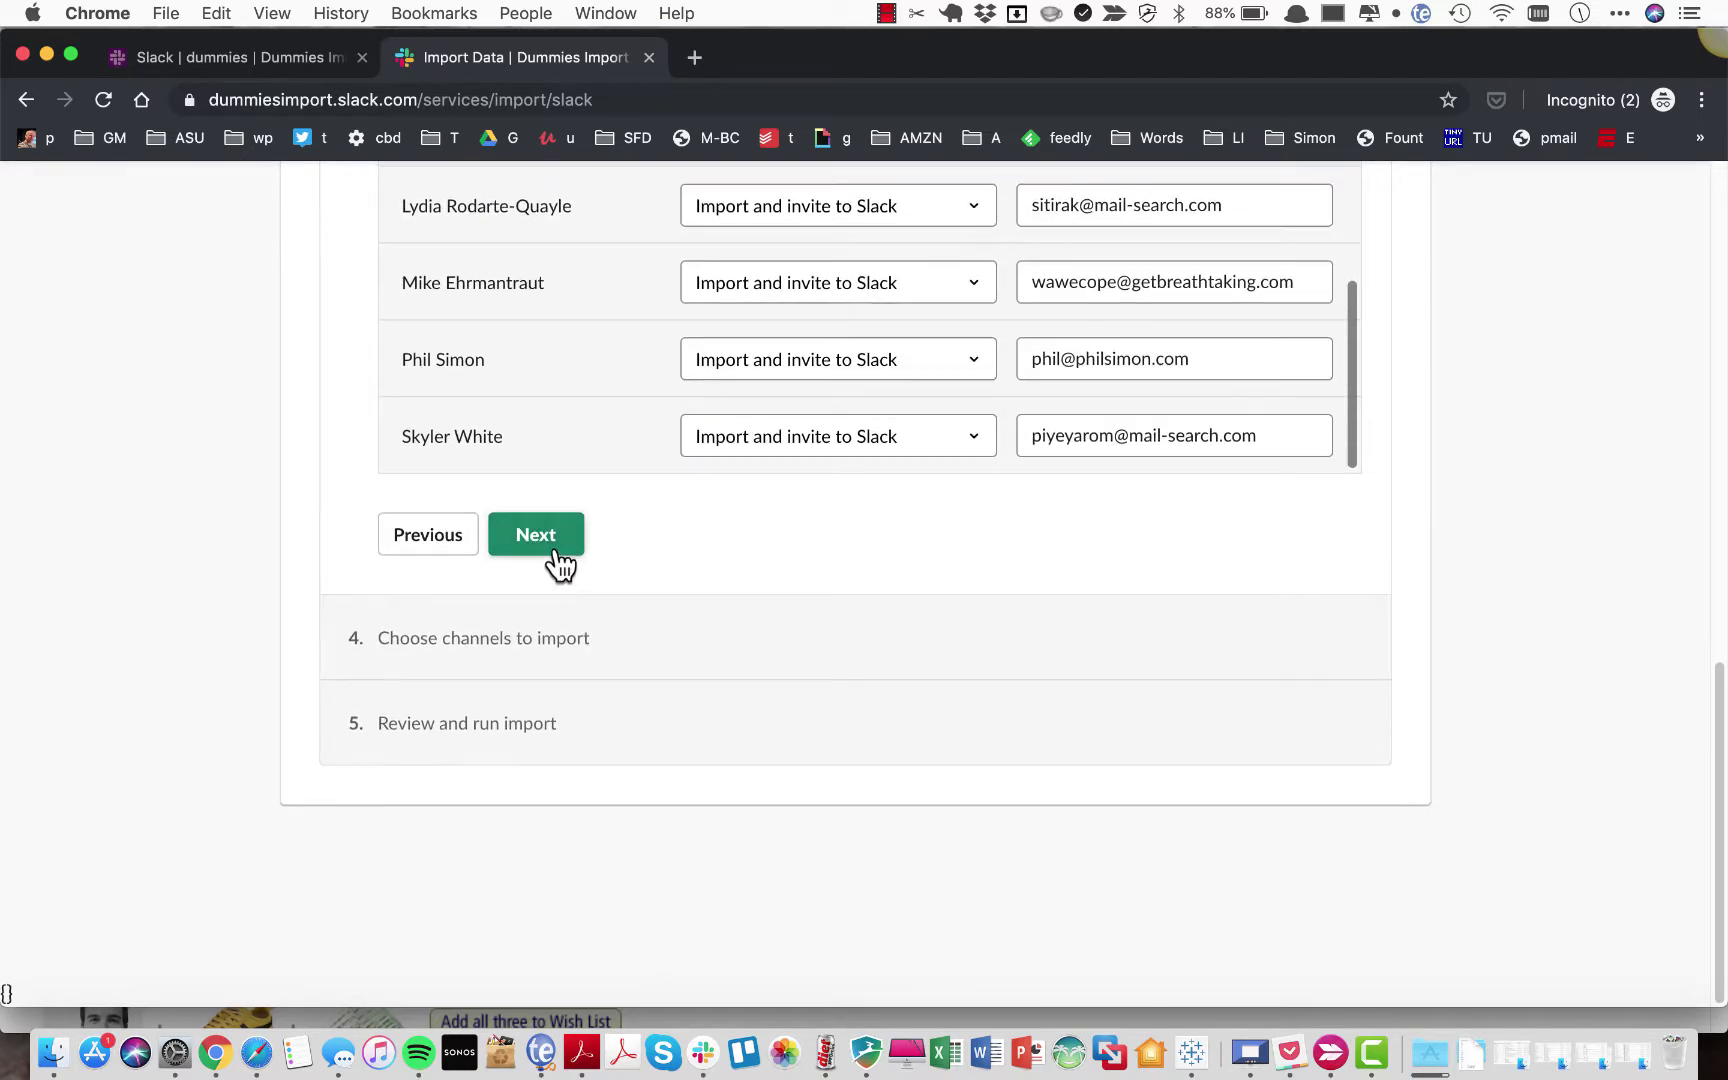
Set both matching-name and unmatched channels to "Create new public channels".
click(555, 551)
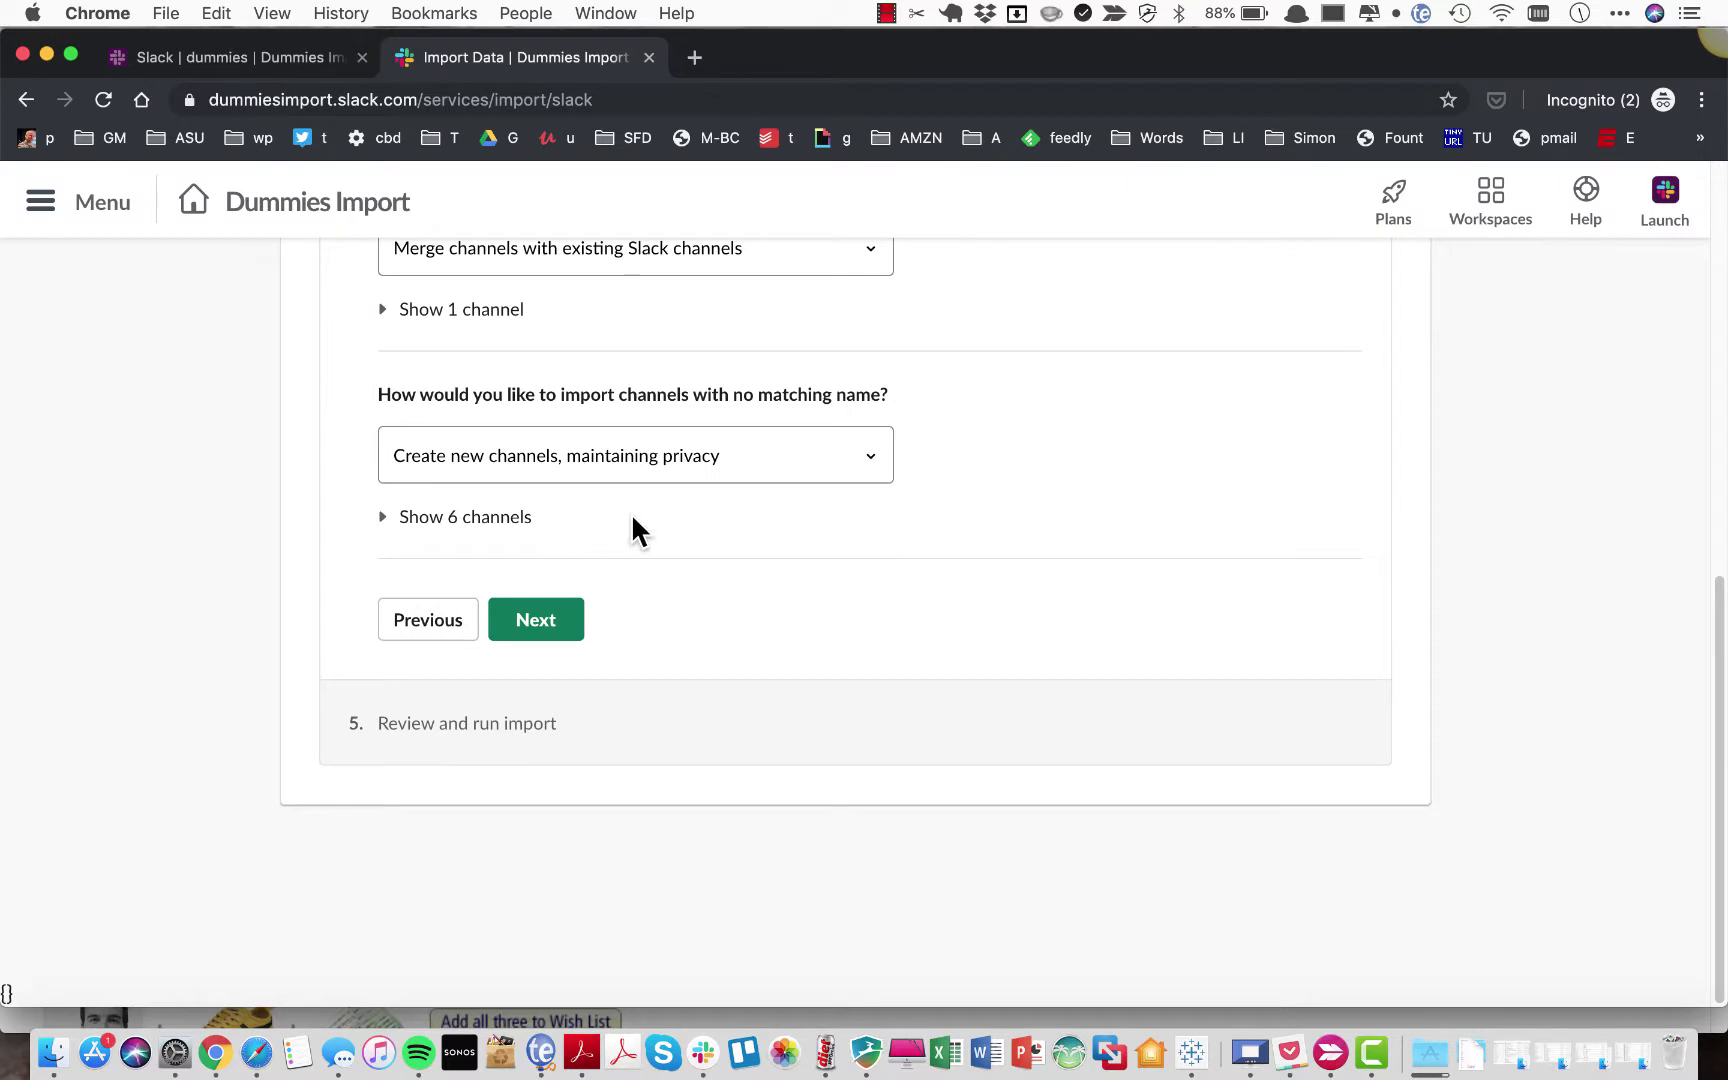
scroll(632, 520, up, 2)
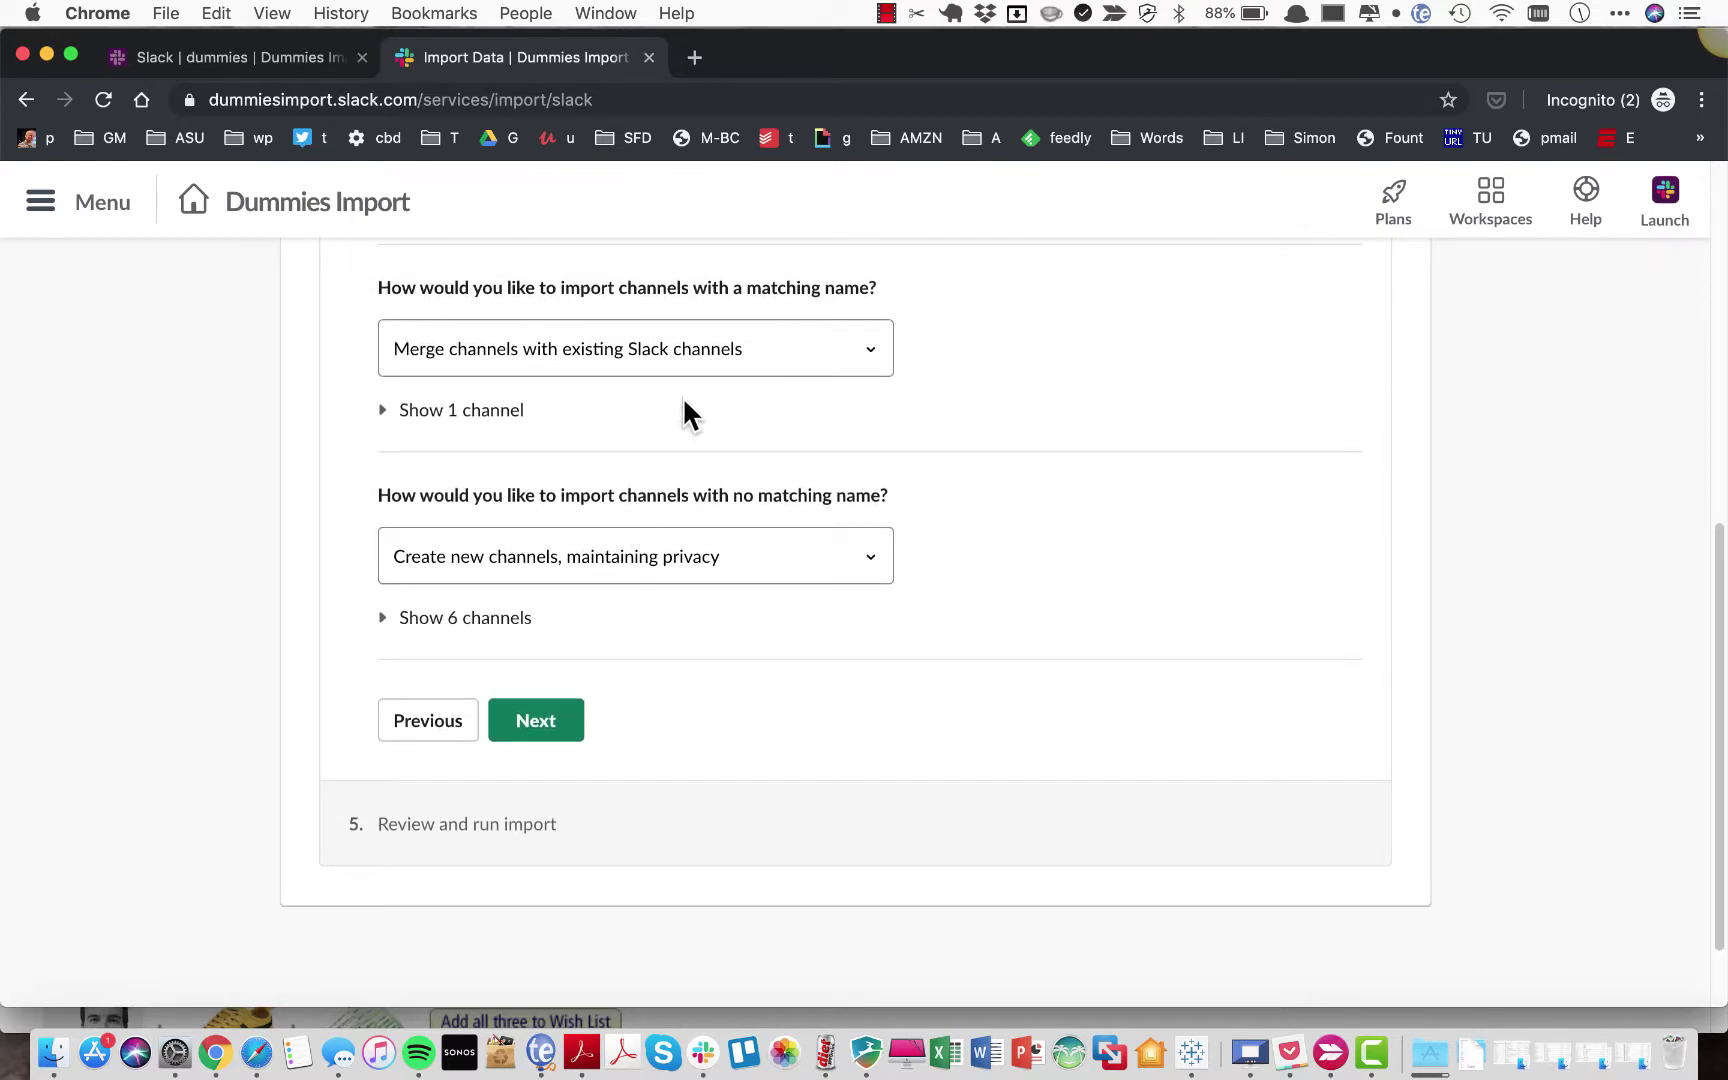
click(722, 365)
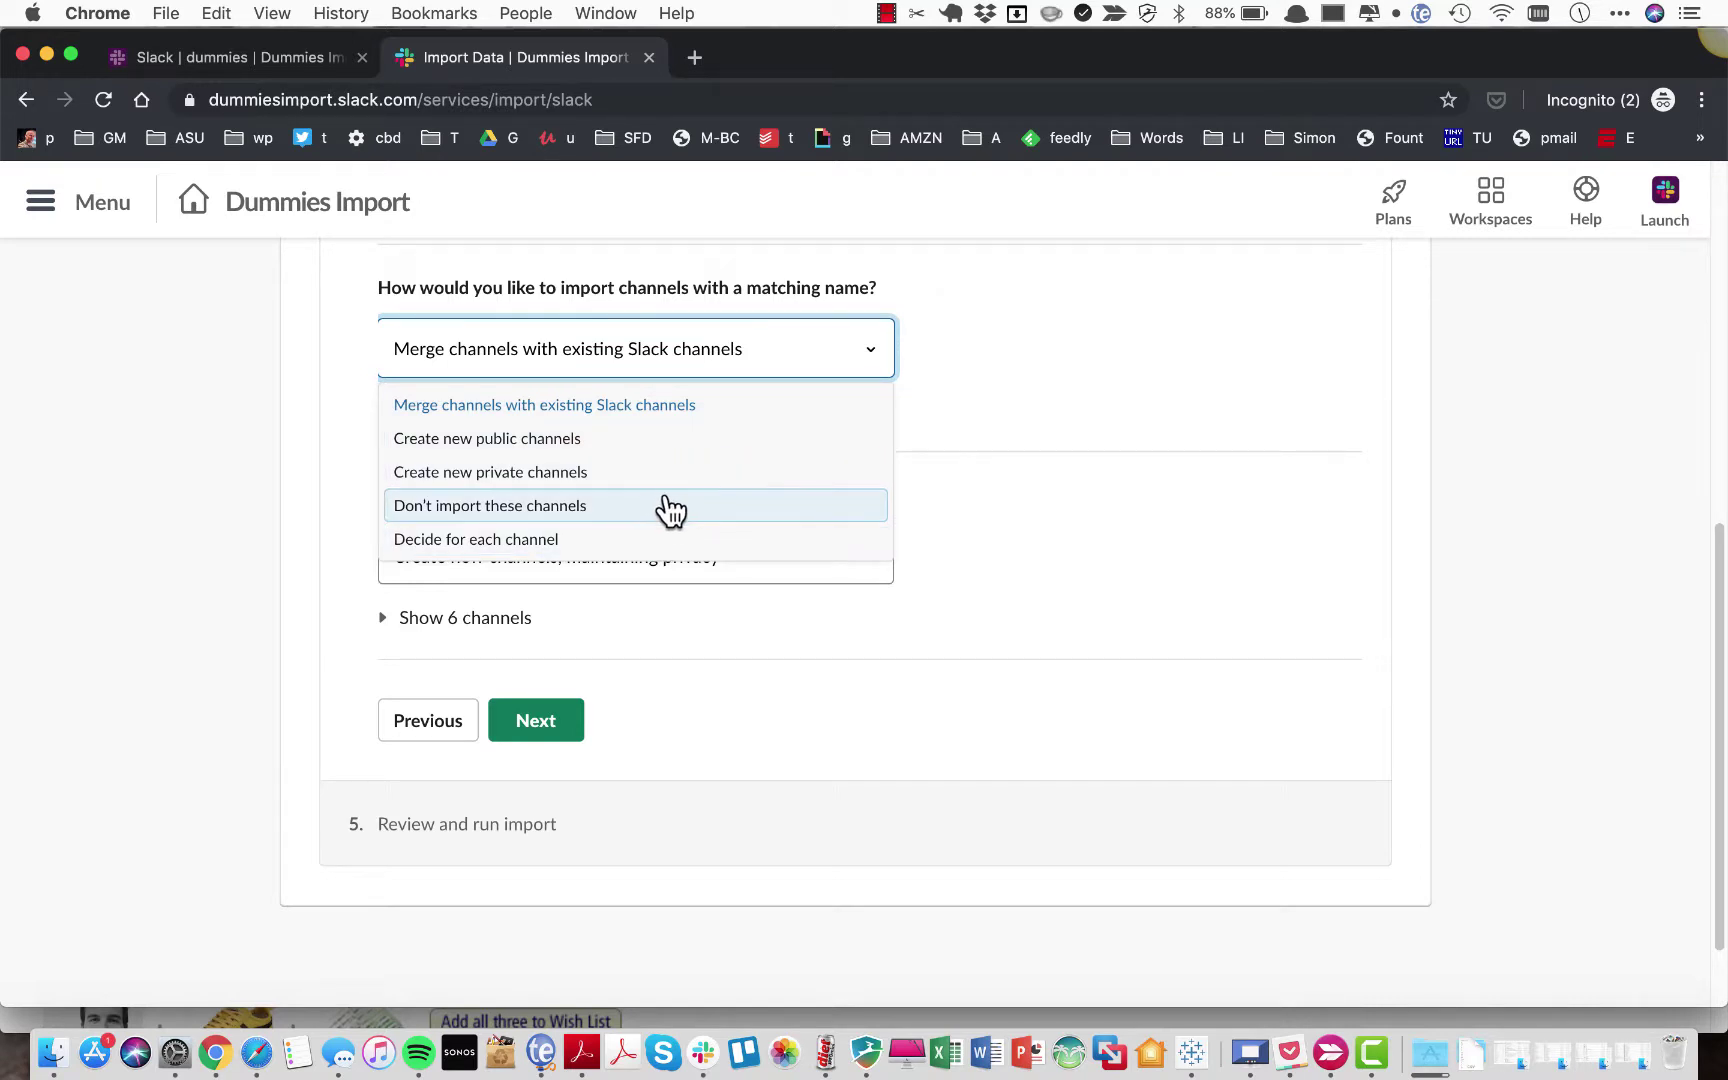
click(680, 442)
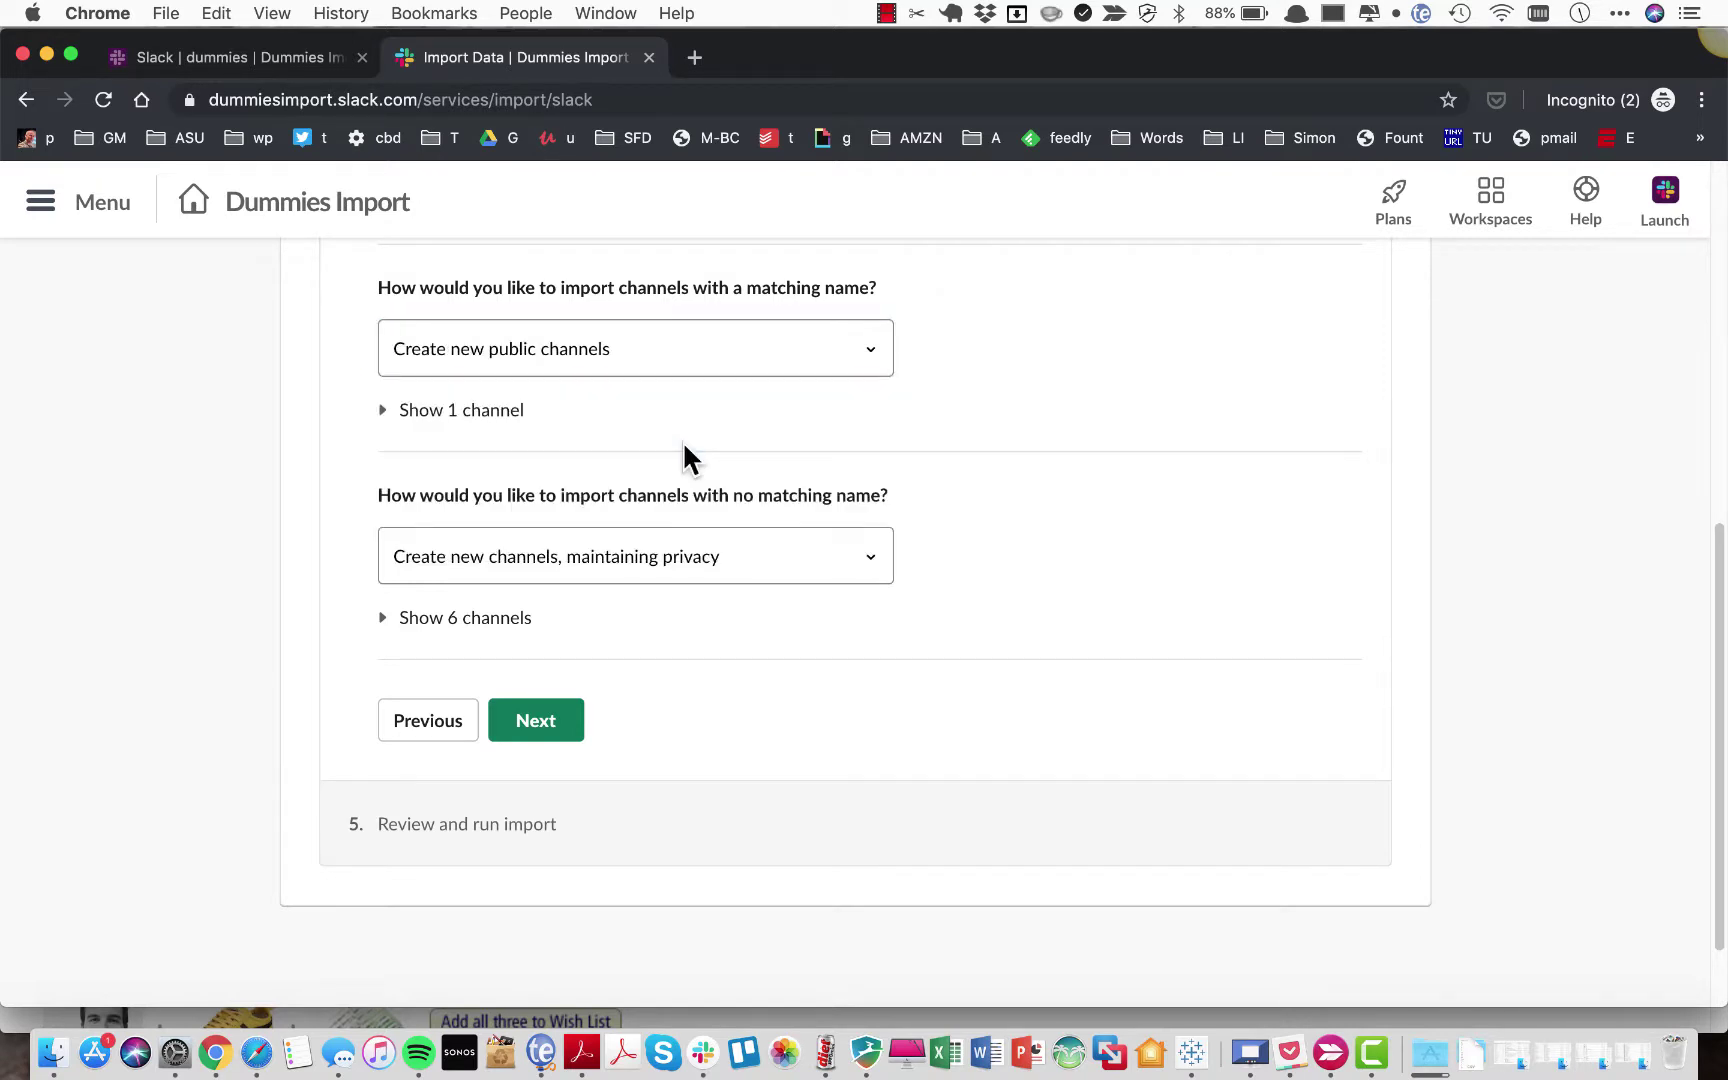
click(727, 572)
click(690, 645)
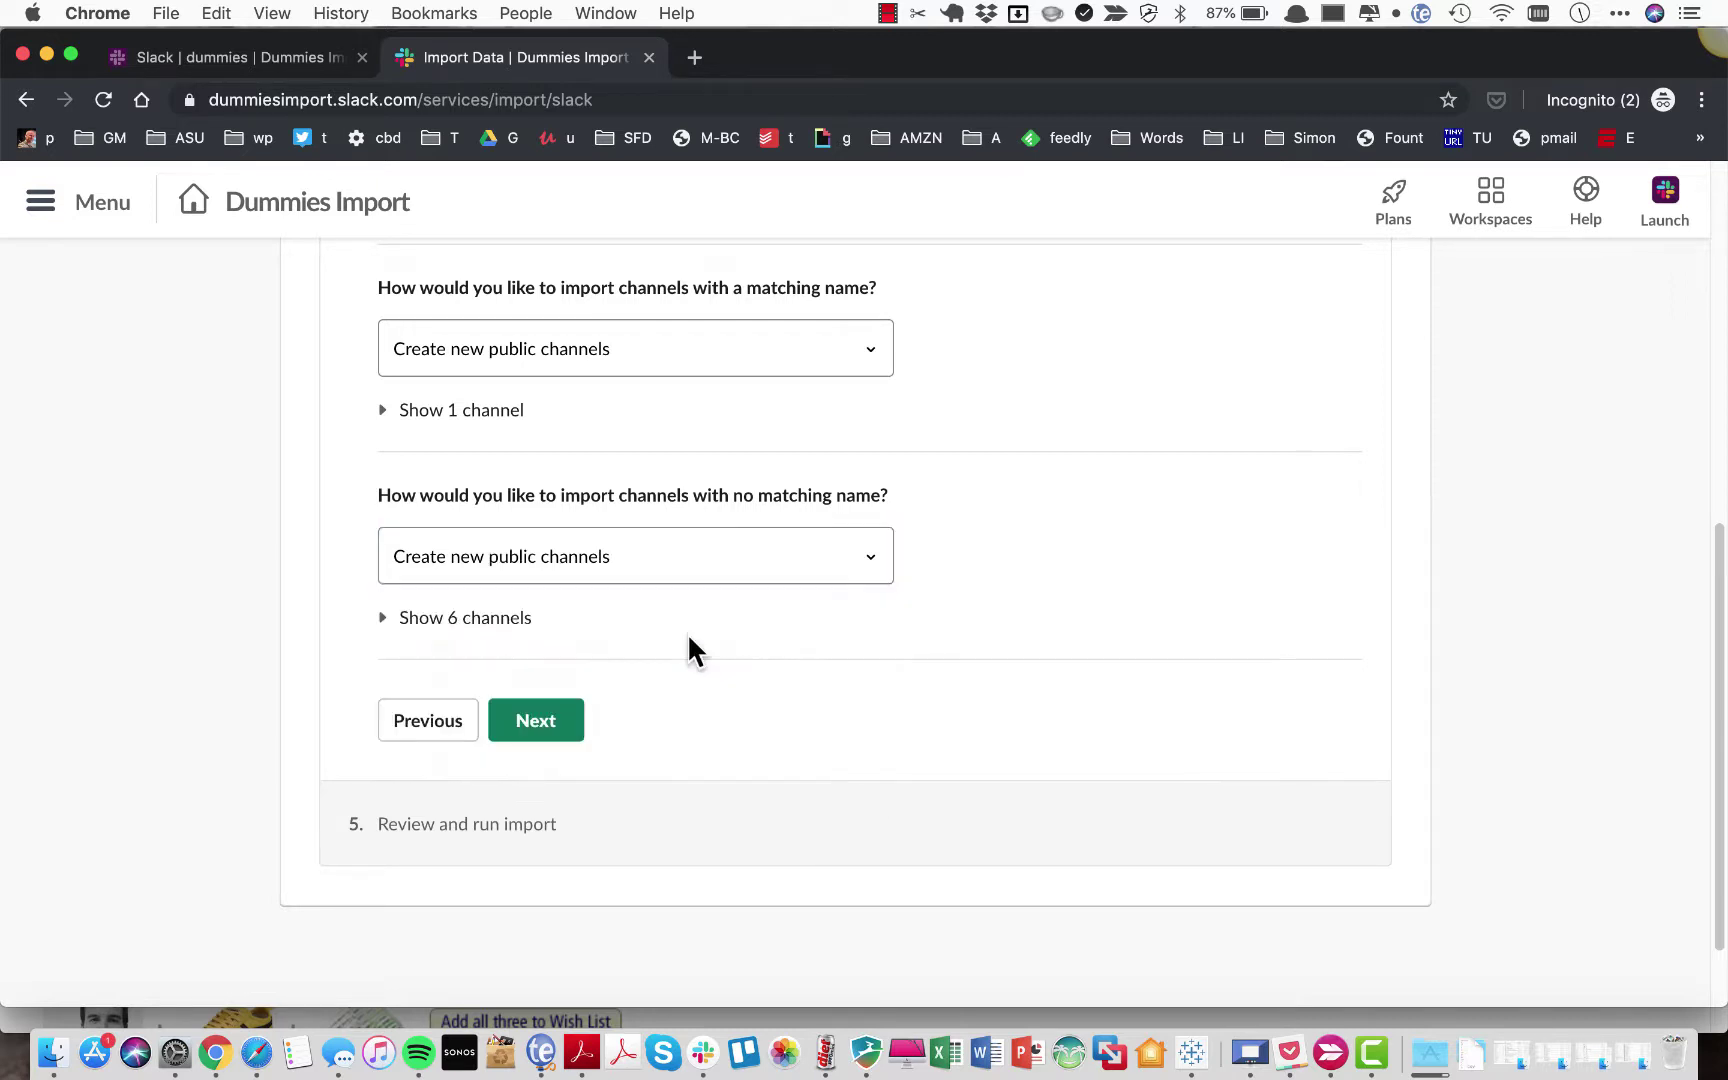
scroll(687, 632, down, 2)
Review the summary of 8 users and 7 channels, start the import, and watch its progress.
click(570, 620)
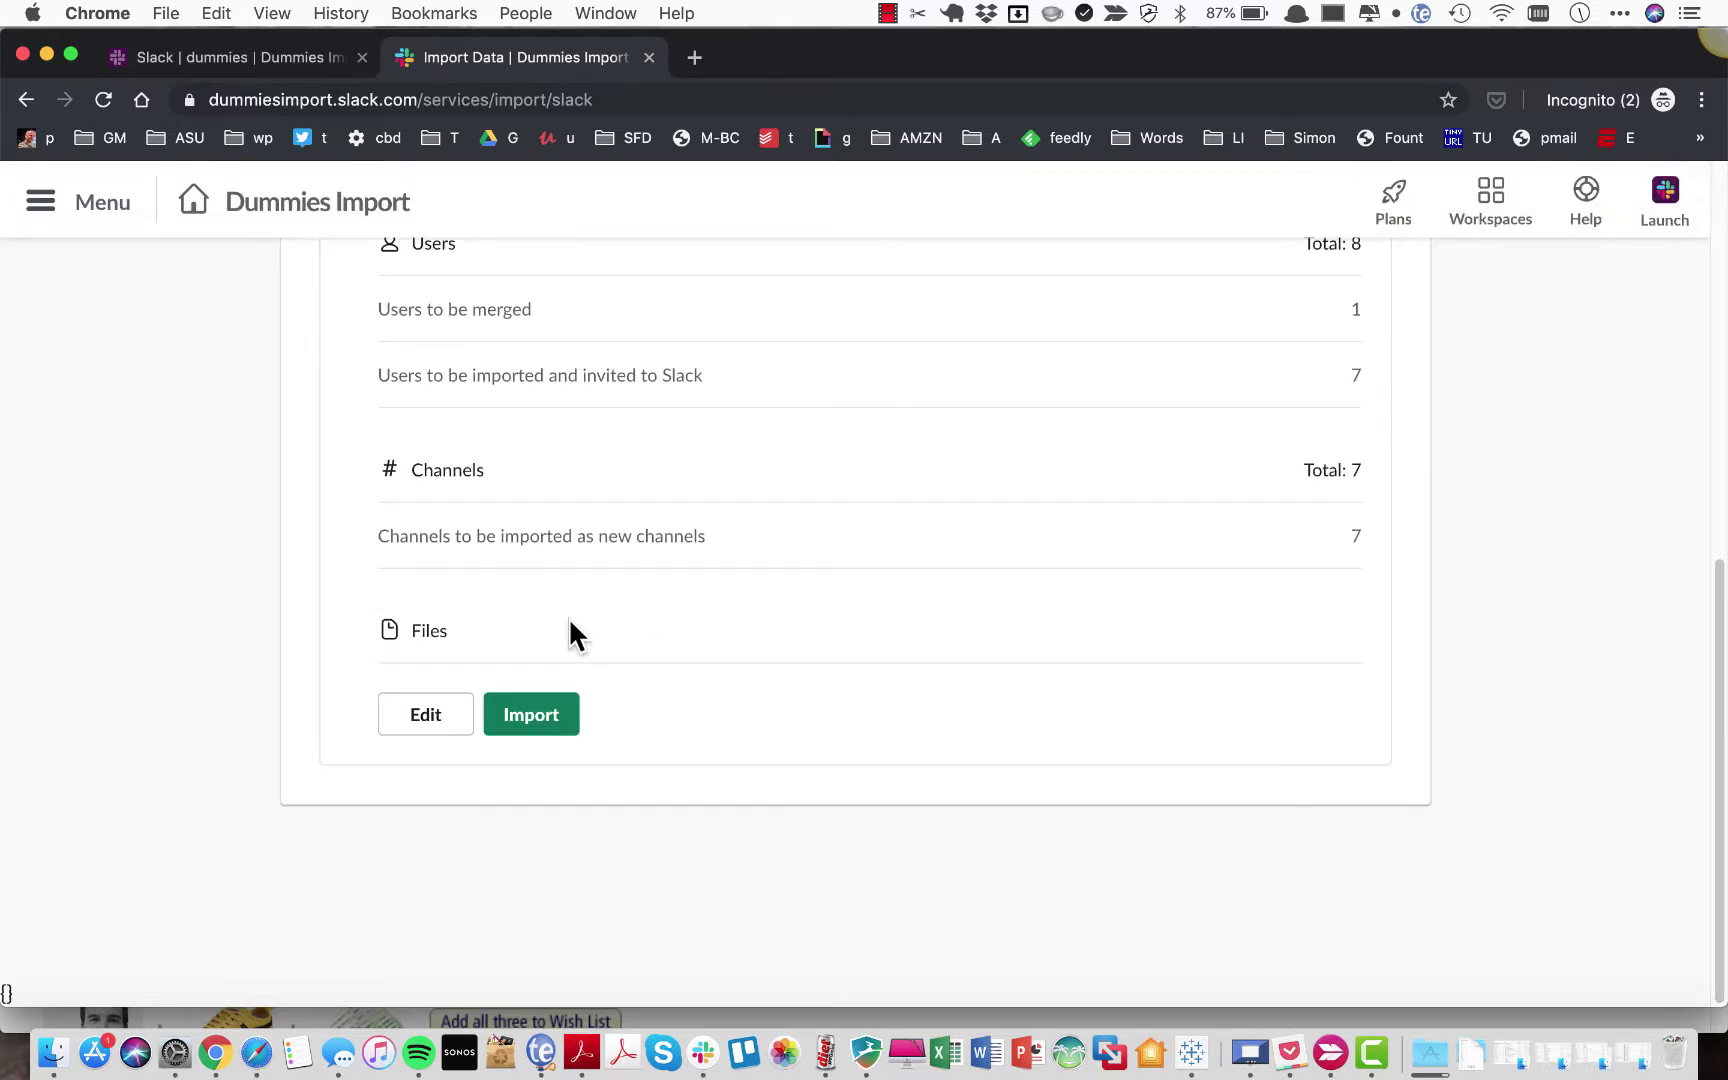
click(544, 718)
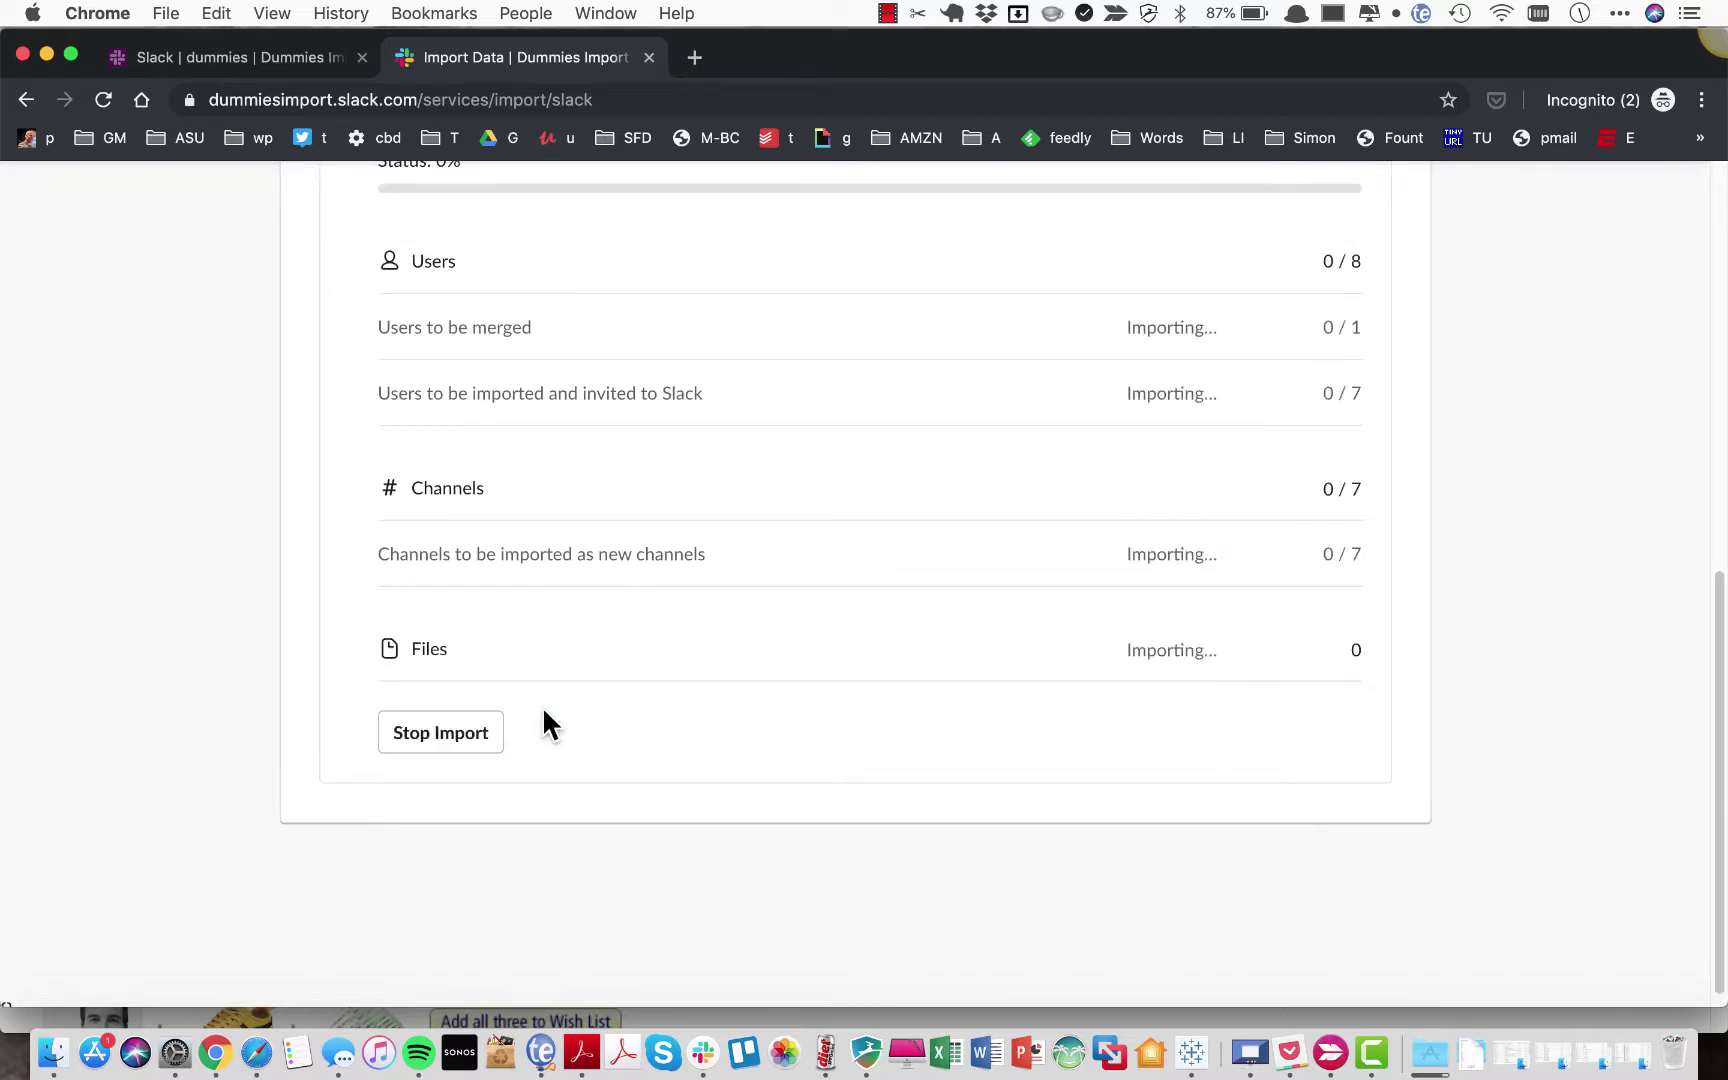
scroll(682, 747, up, 3)
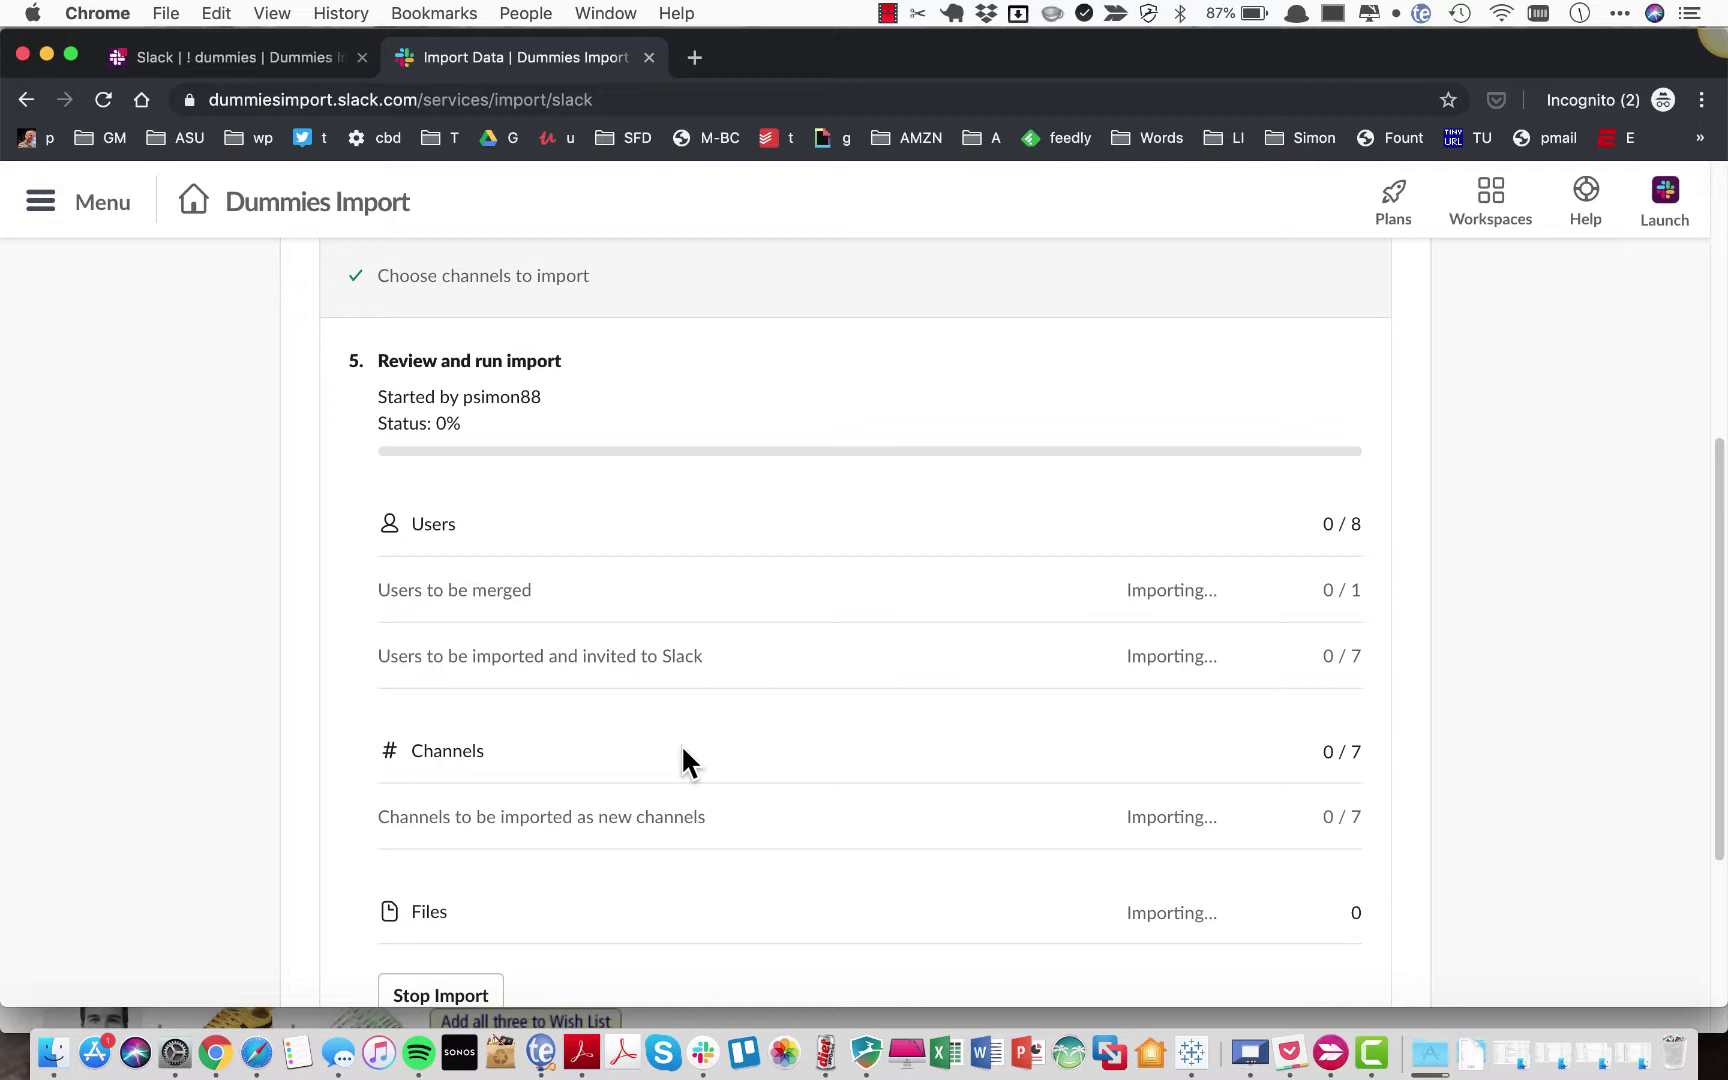
Browse the #general, #lab and #random channels in the workspace.
click(210, 60)
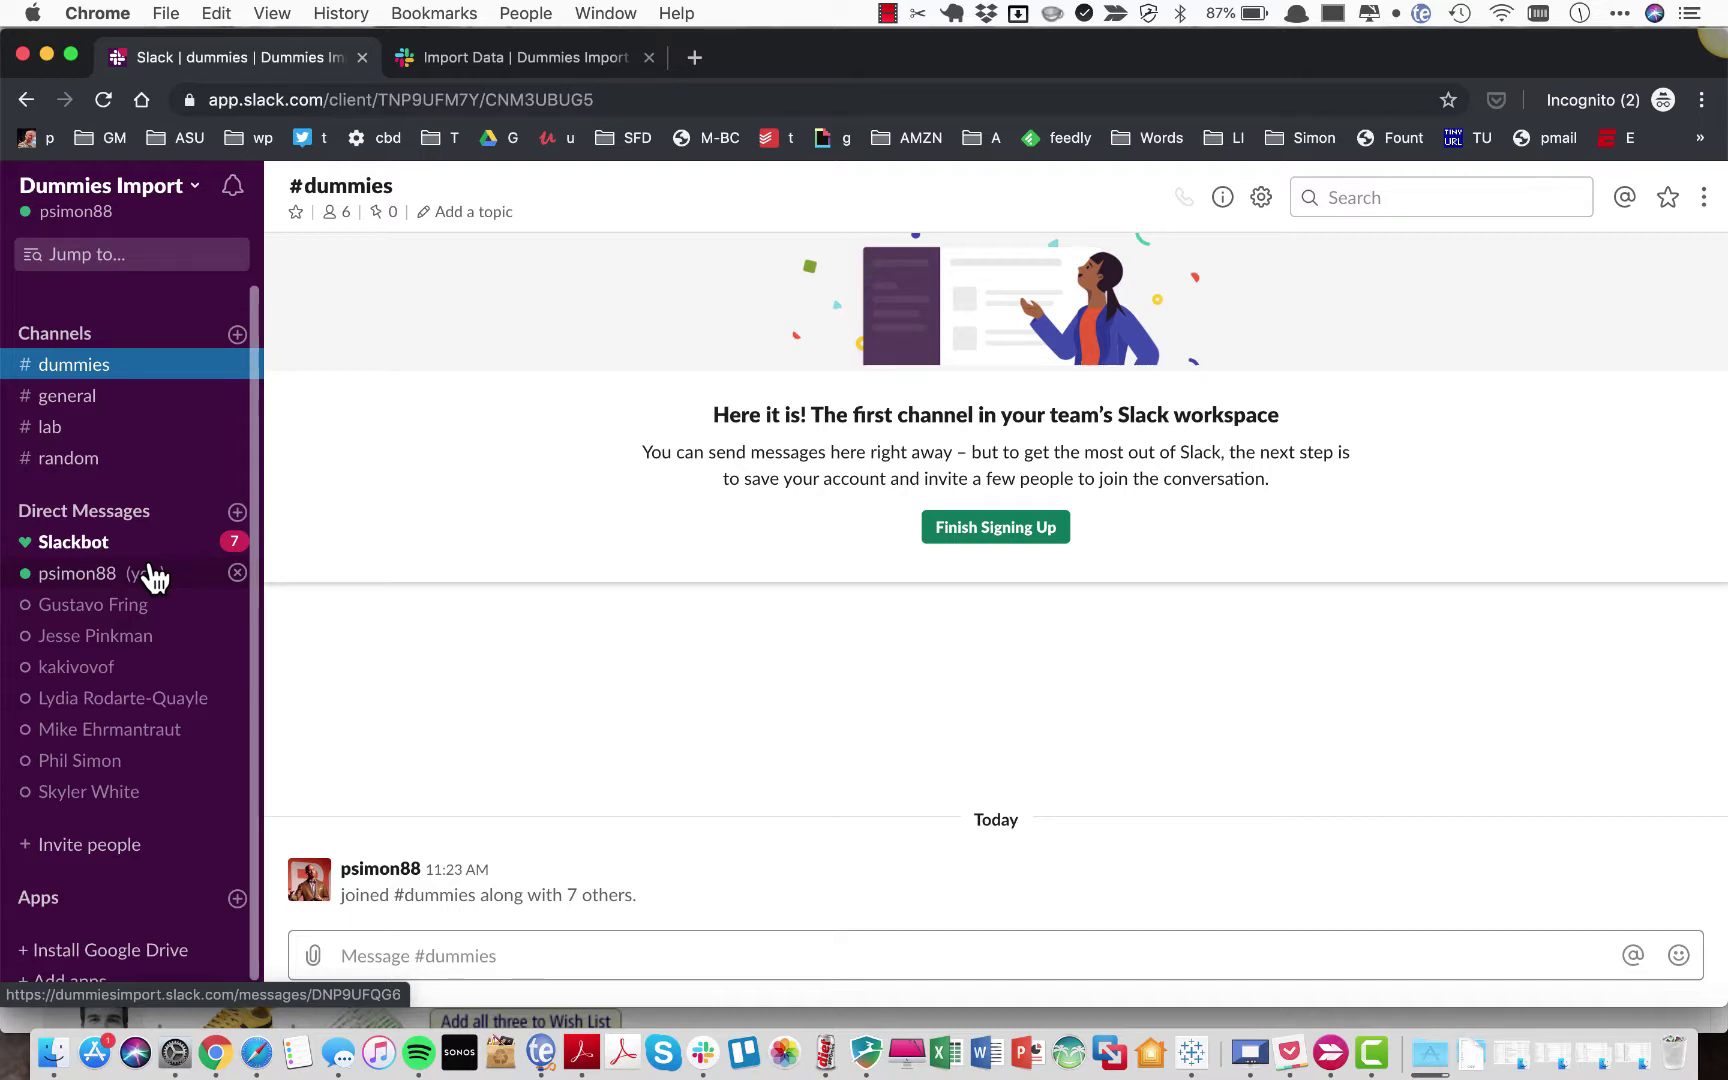
click(126, 404)
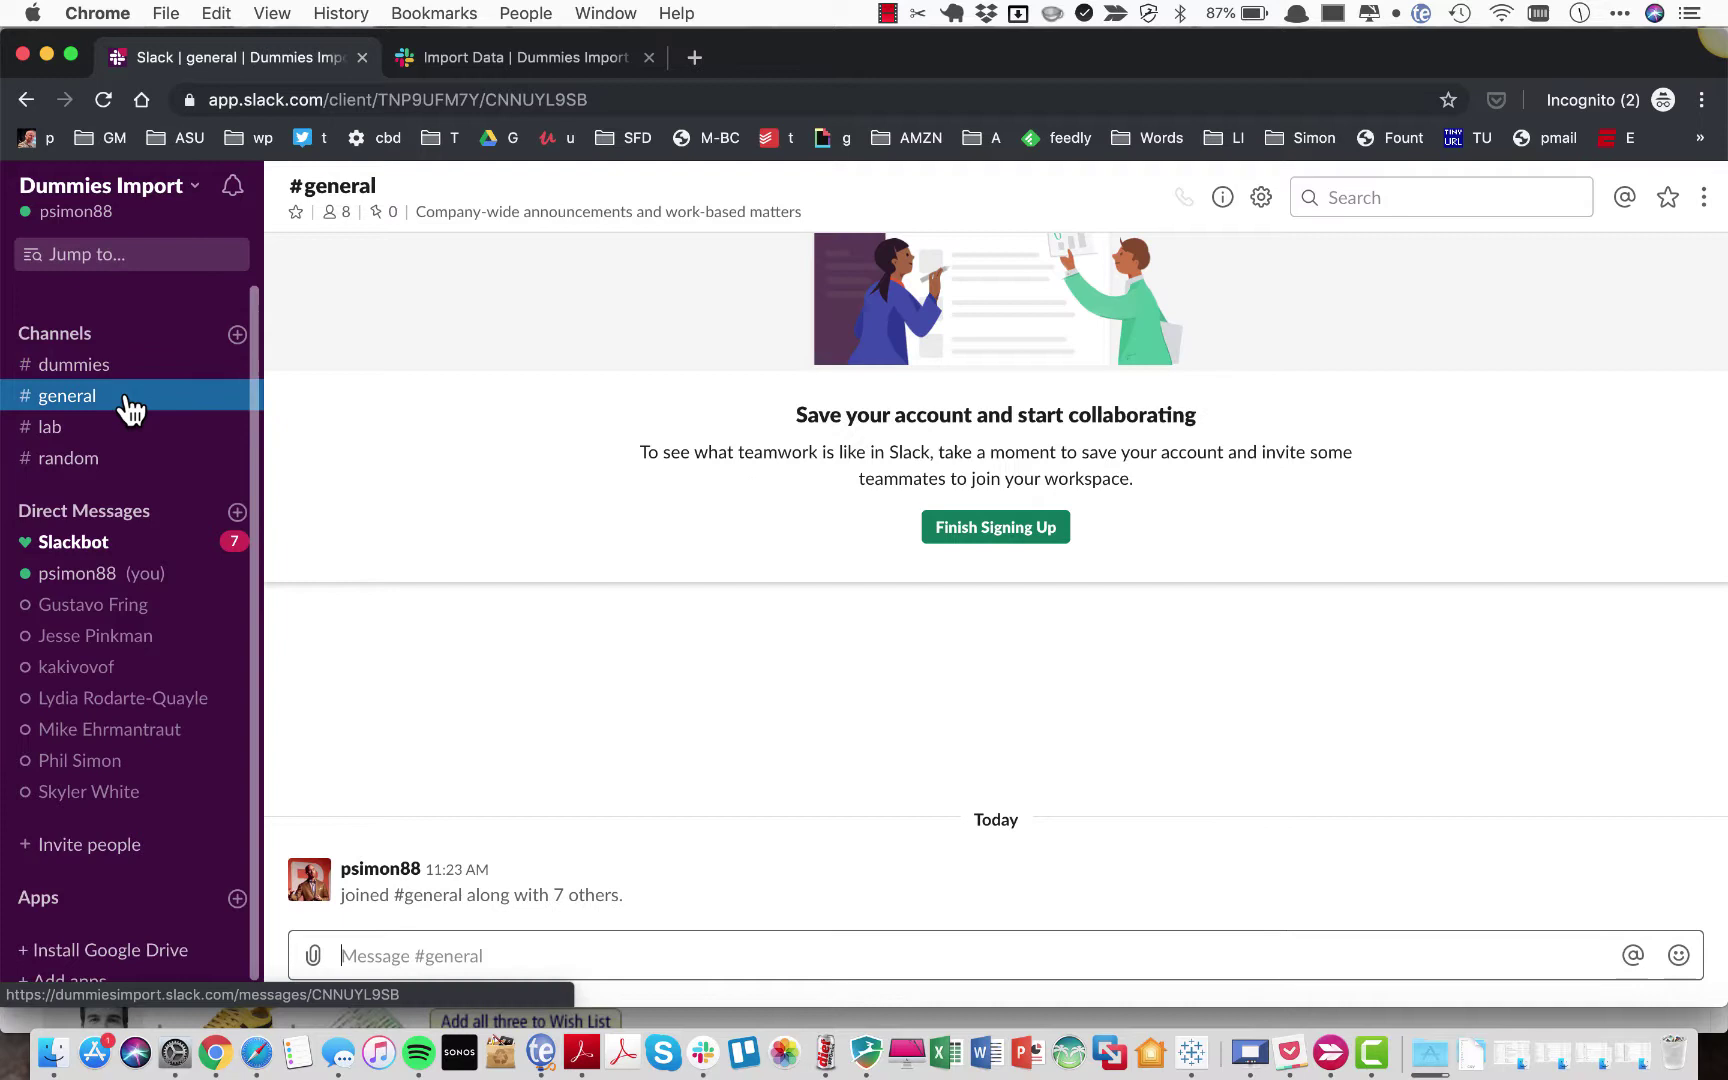
click(117, 429)
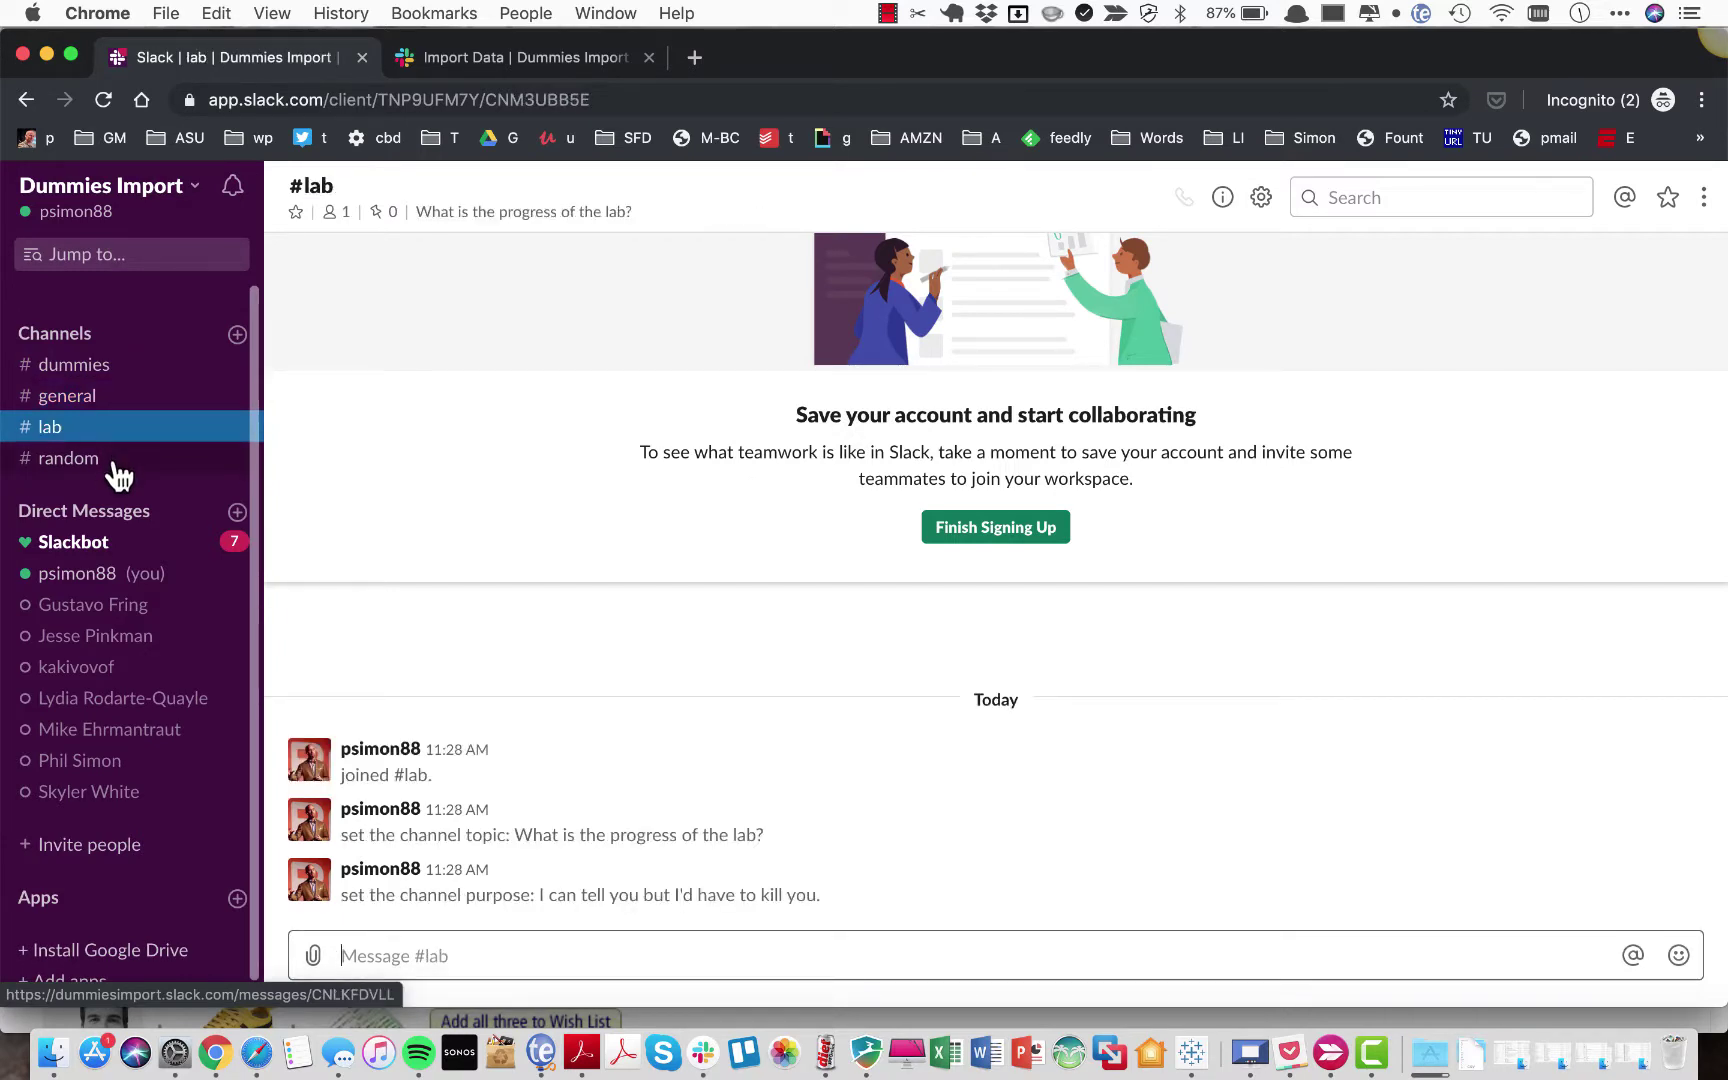
click(116, 465)
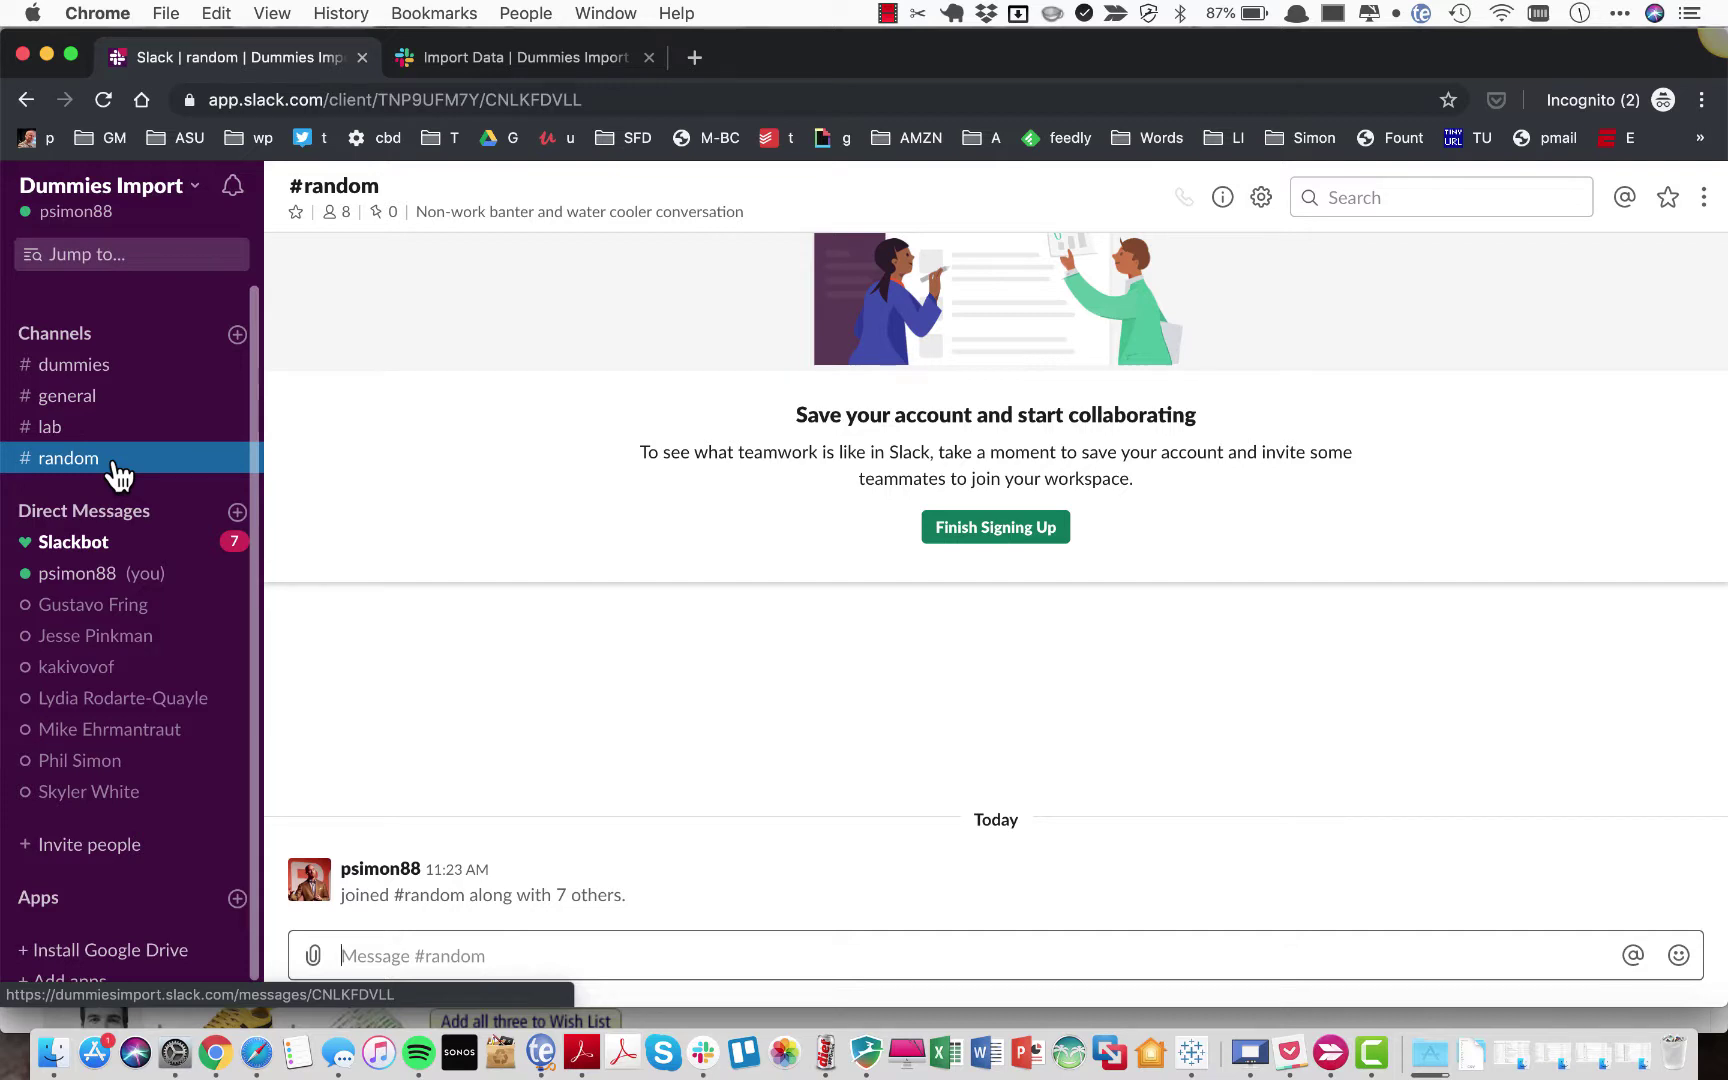
Check the import progress, then open the newly imported #tips_slack channel.
click(513, 57)
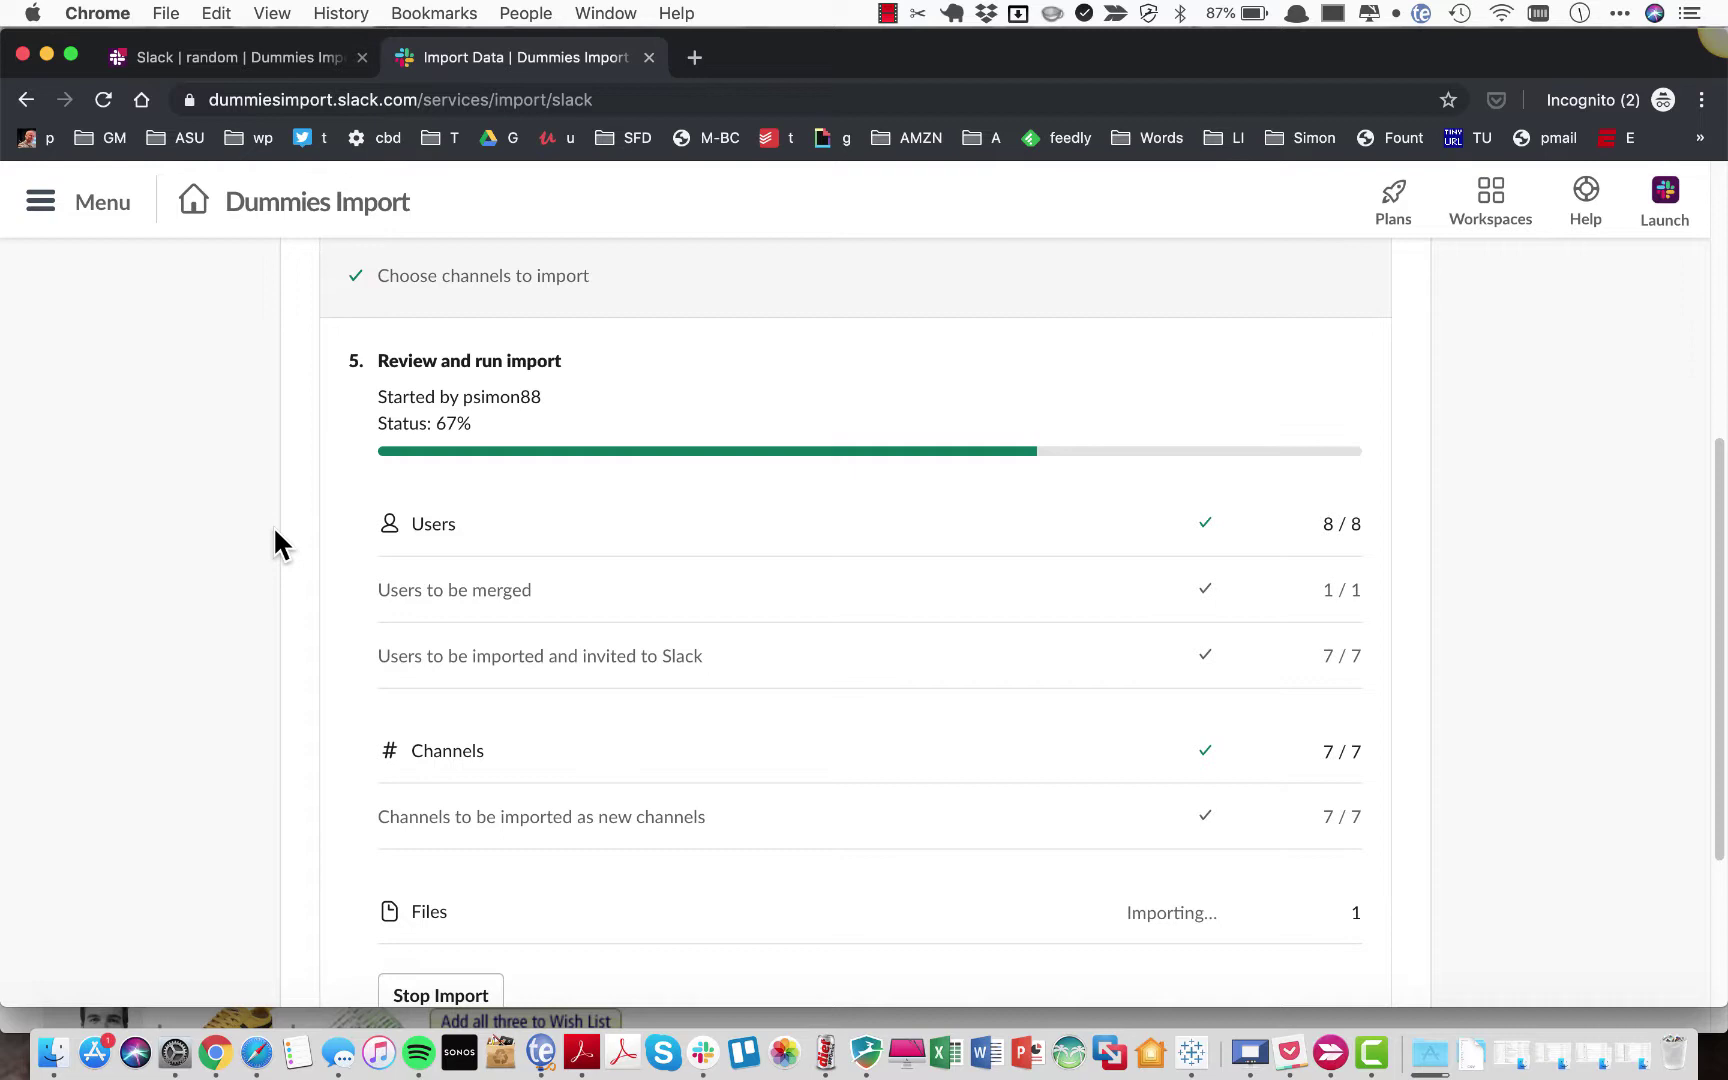
click(270, 60)
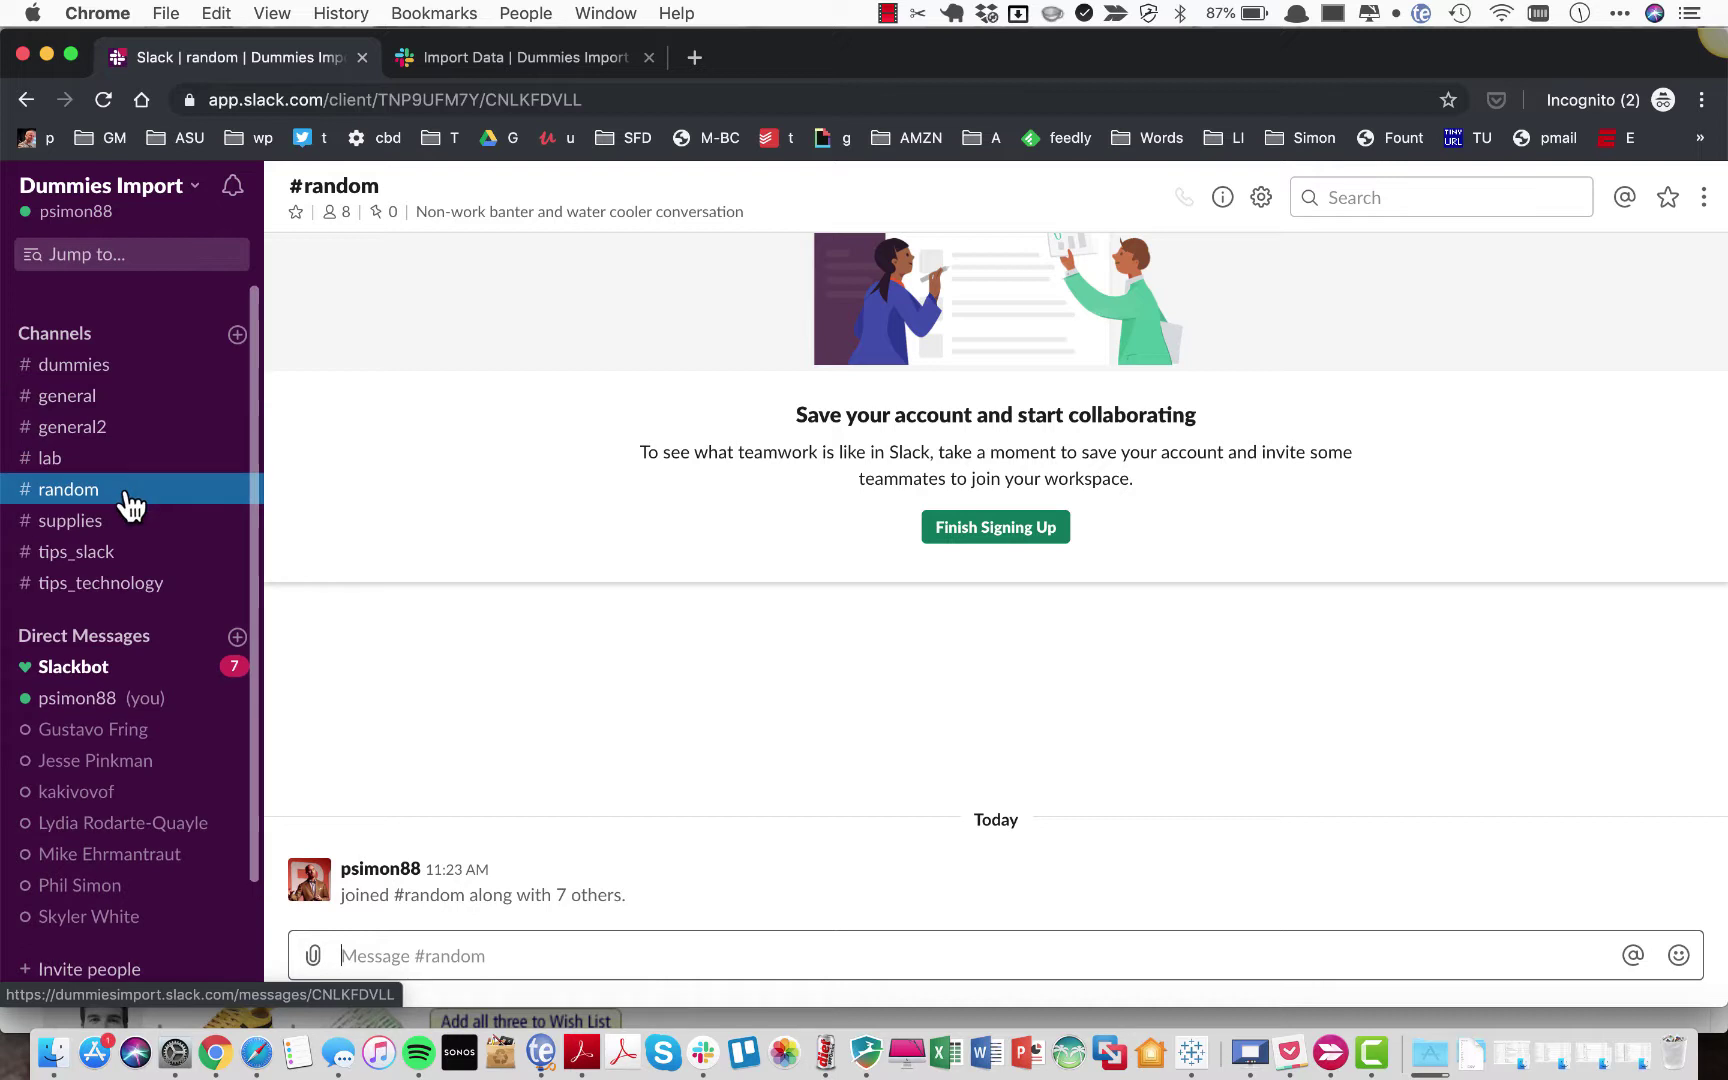
click(130, 560)
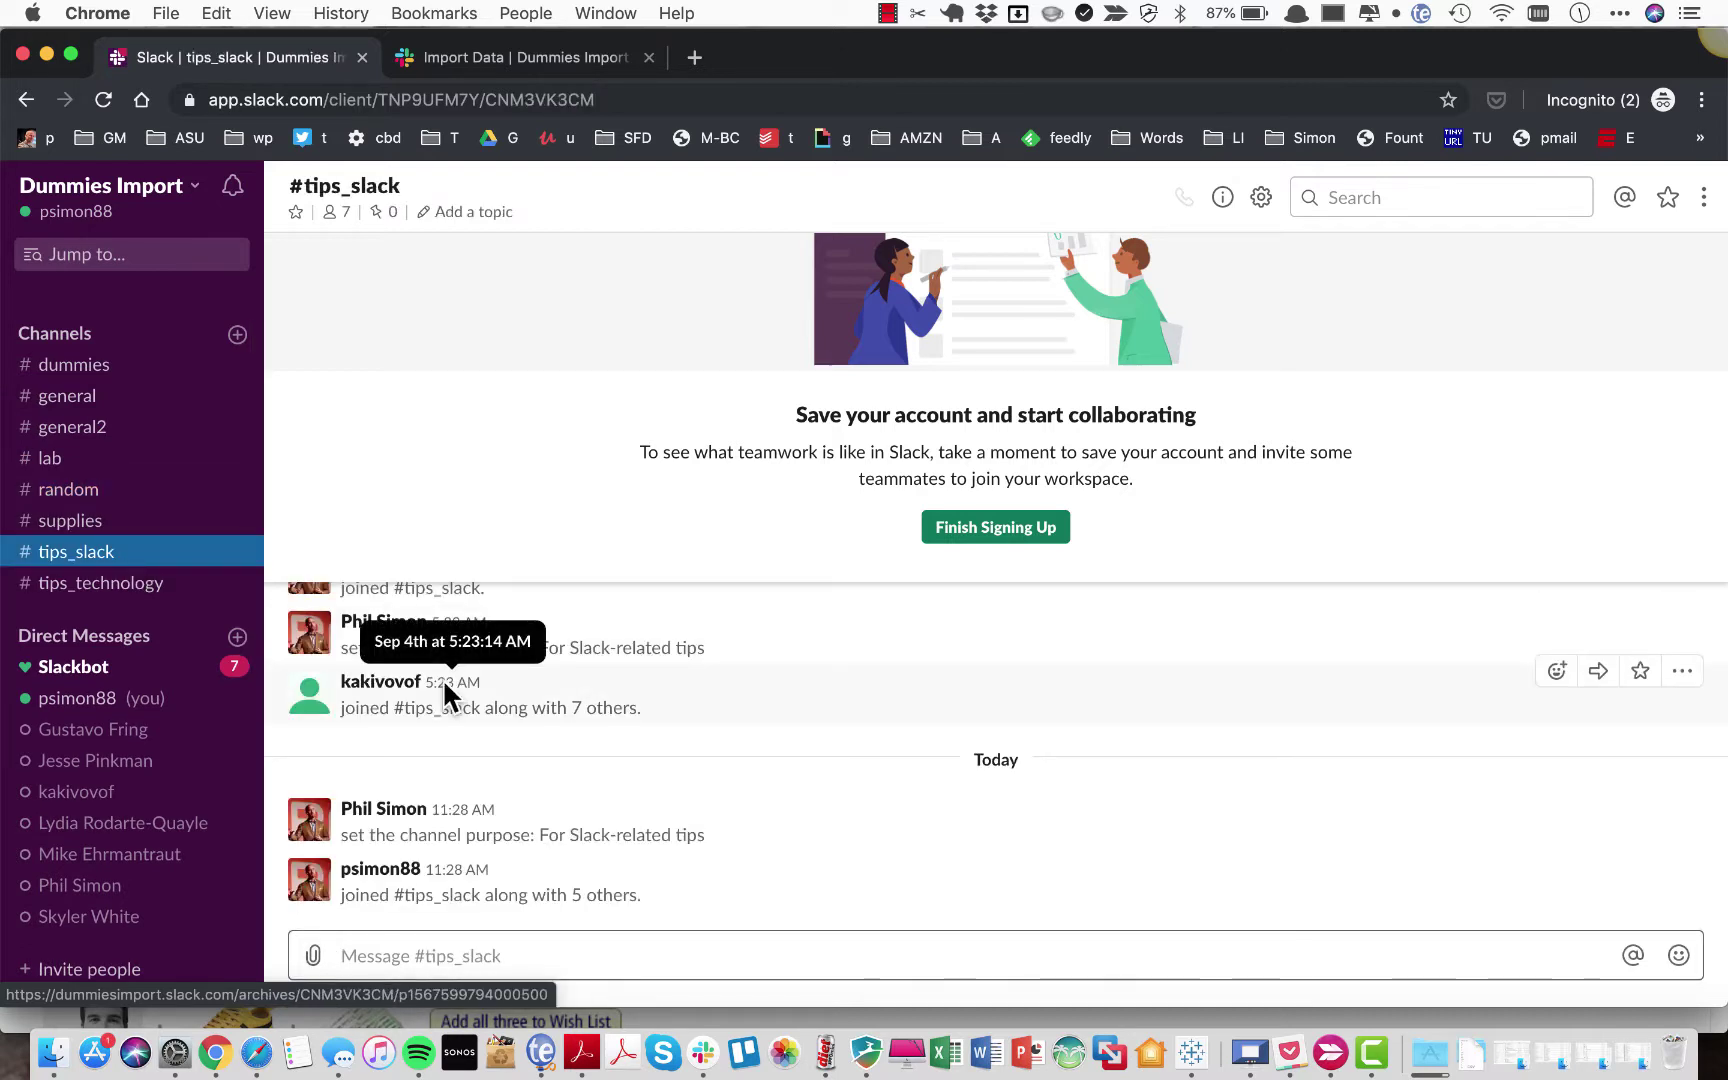
click(545, 65)
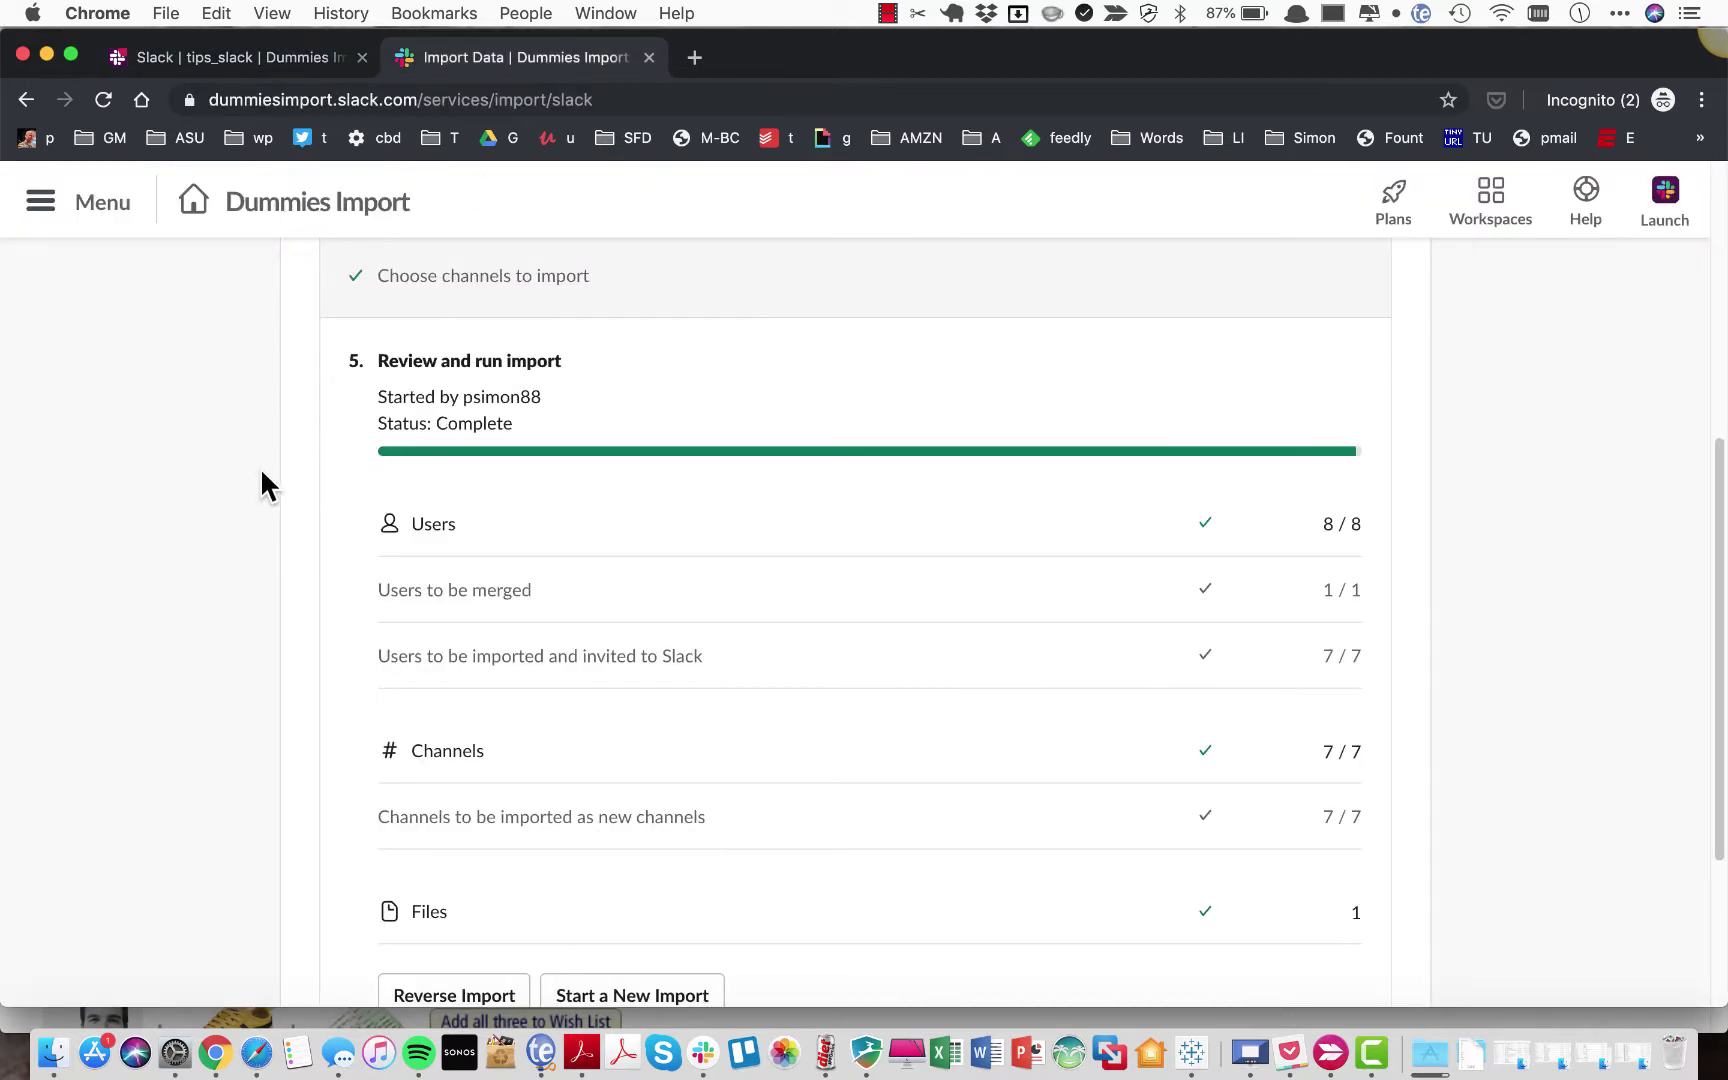
scroll(261, 473, down, 3)
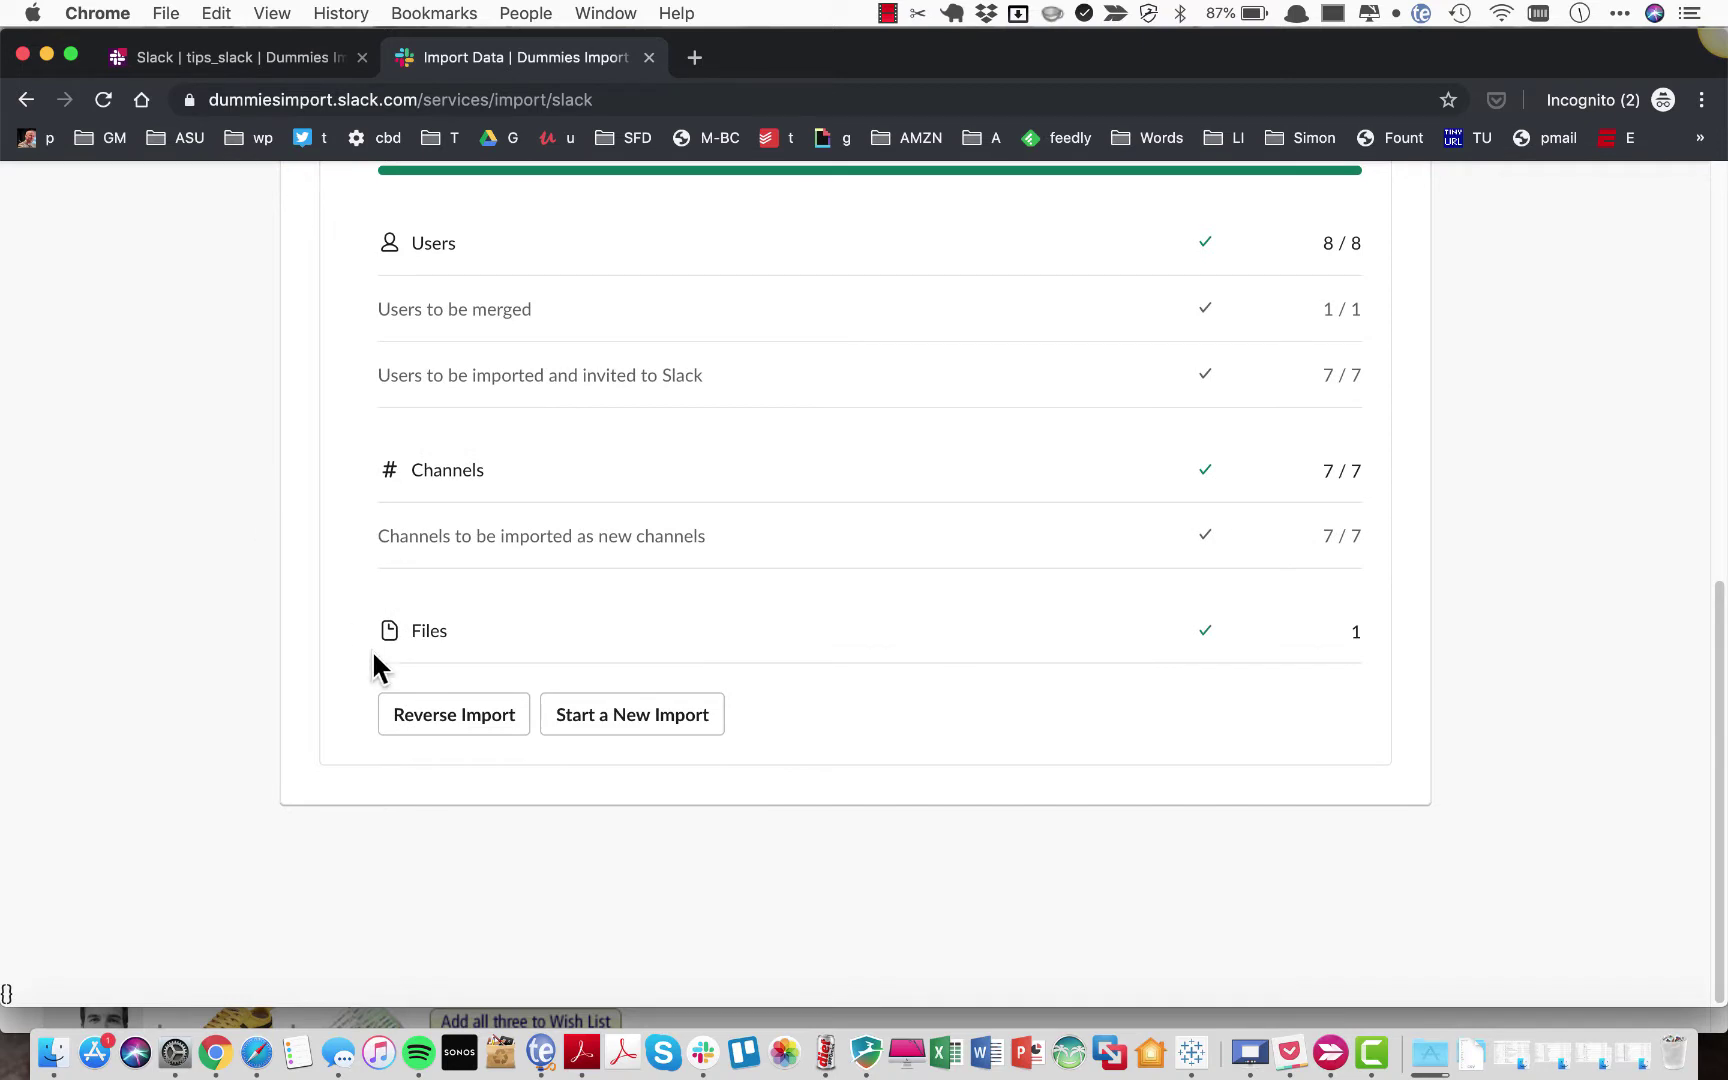
click(245, 58)
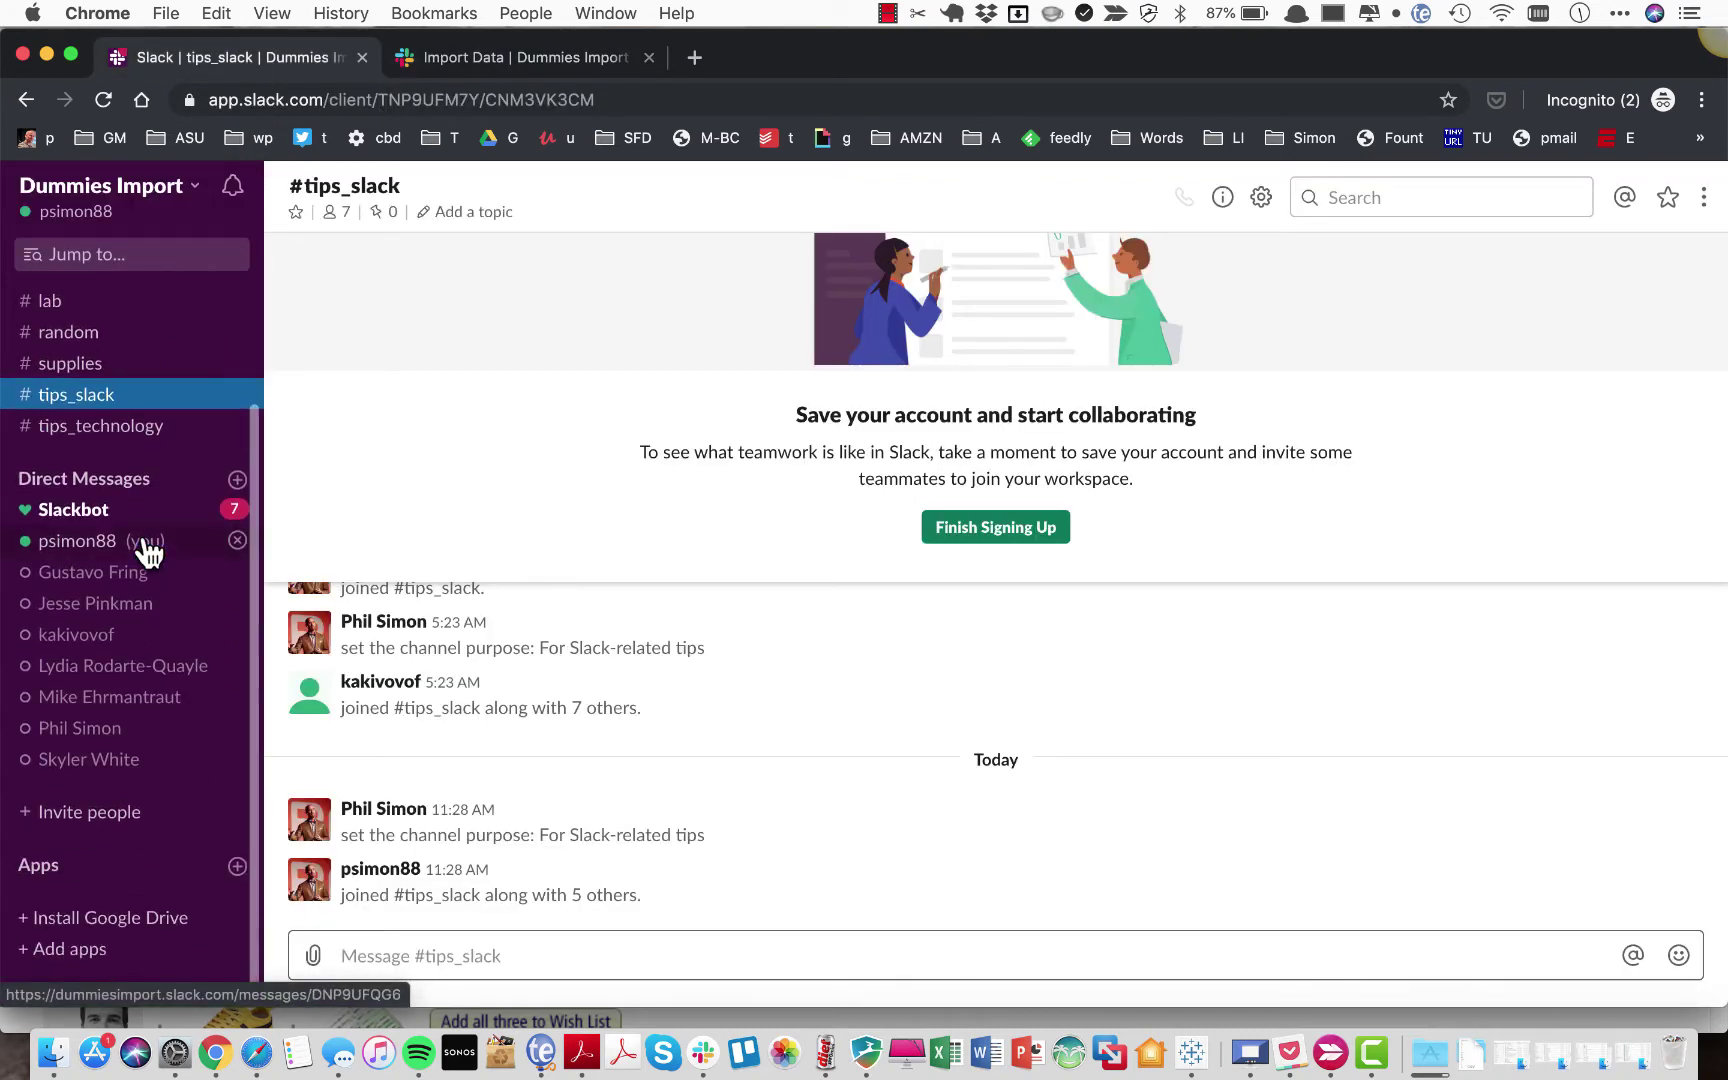
scroll(148, 550, up, 3)
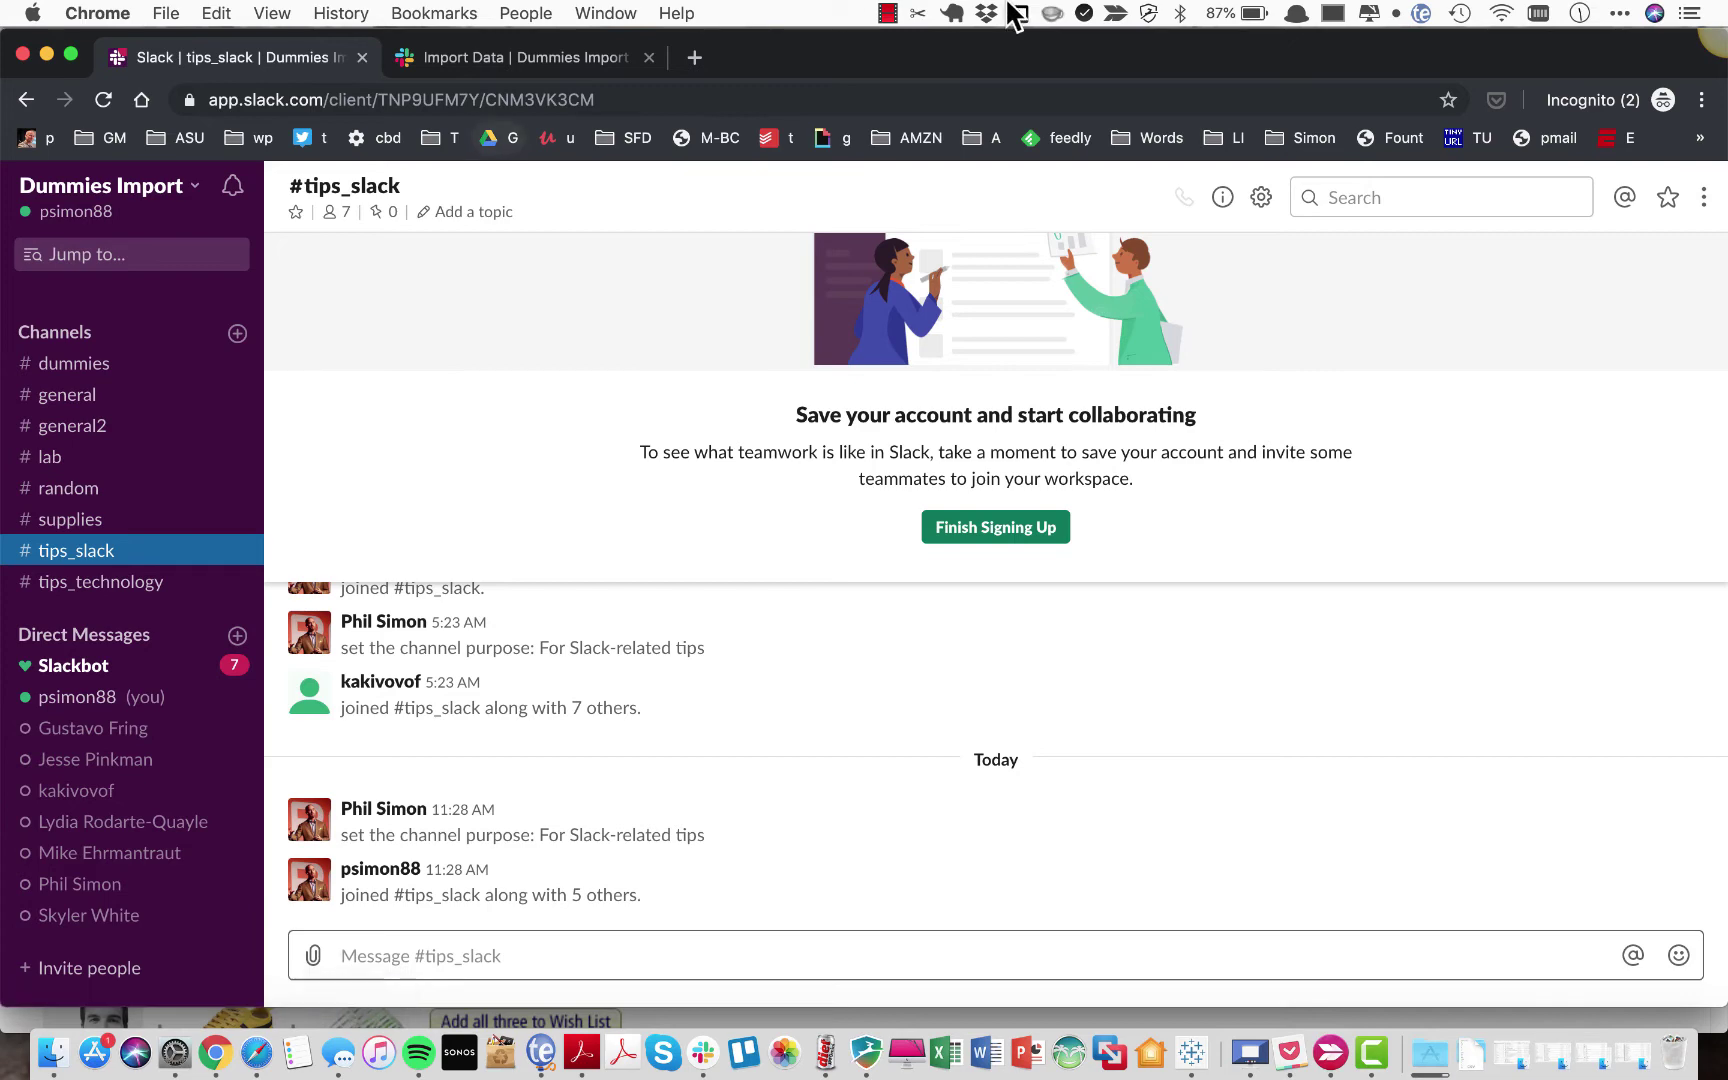